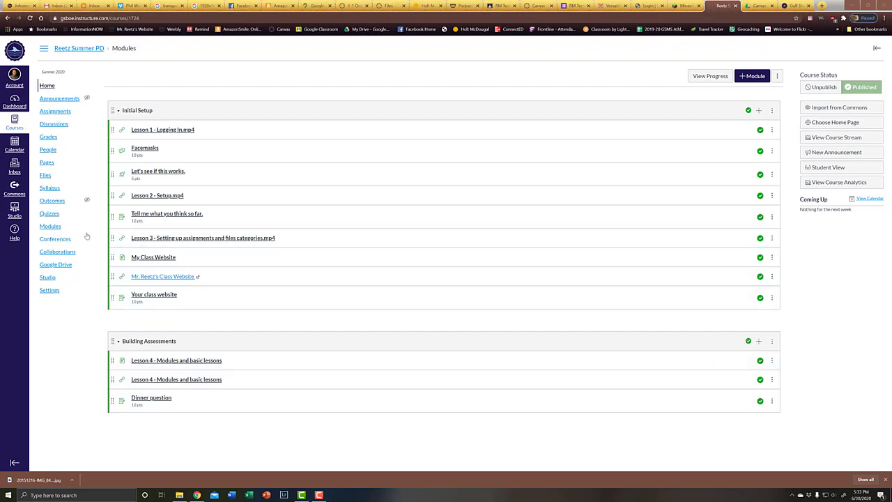
# Step: Start adding a new quiz item to the Building Assessments module
pyautogui.click(50, 214)
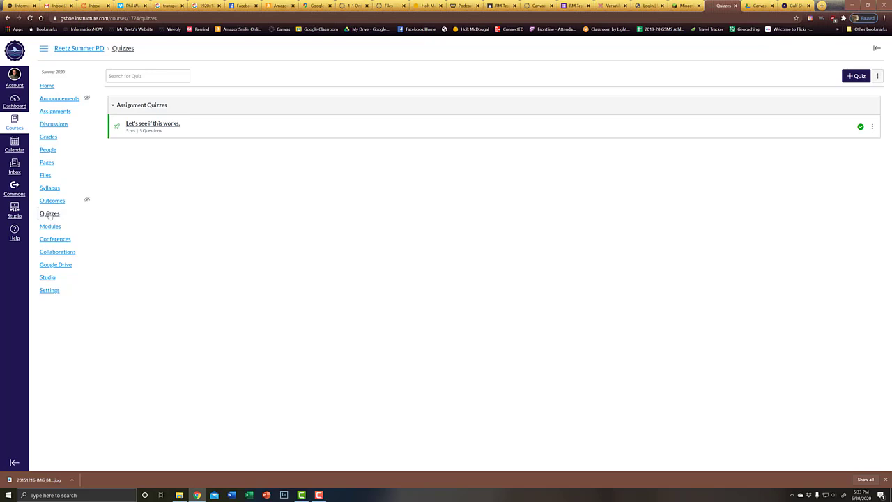
pyautogui.hotkey('alt', 'Left')
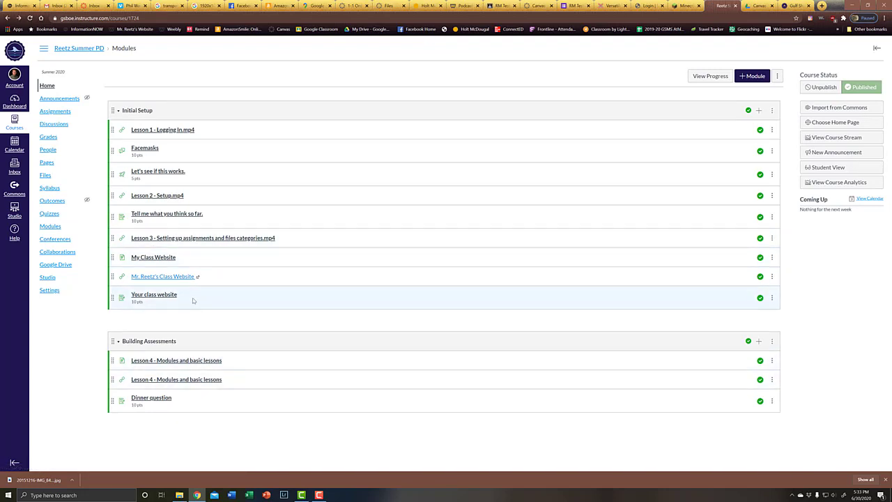
pyautogui.click(758, 342)
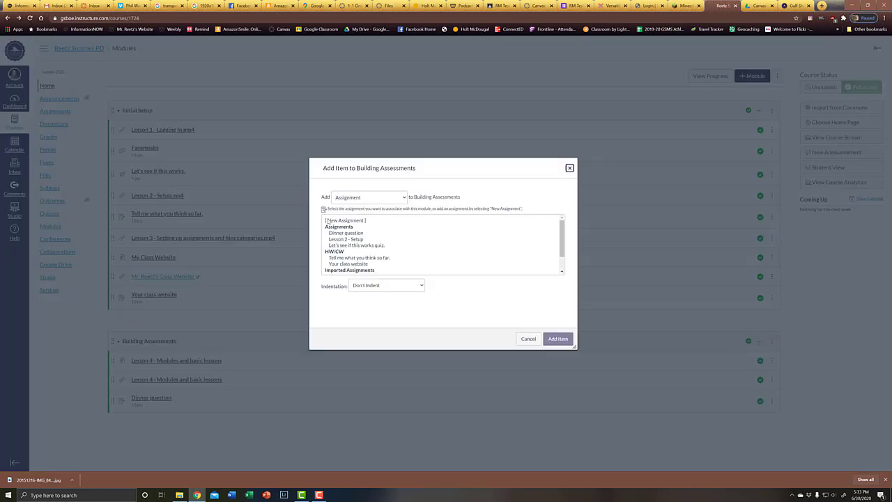
pyautogui.click(358, 199)
pyautogui.click(352, 215)
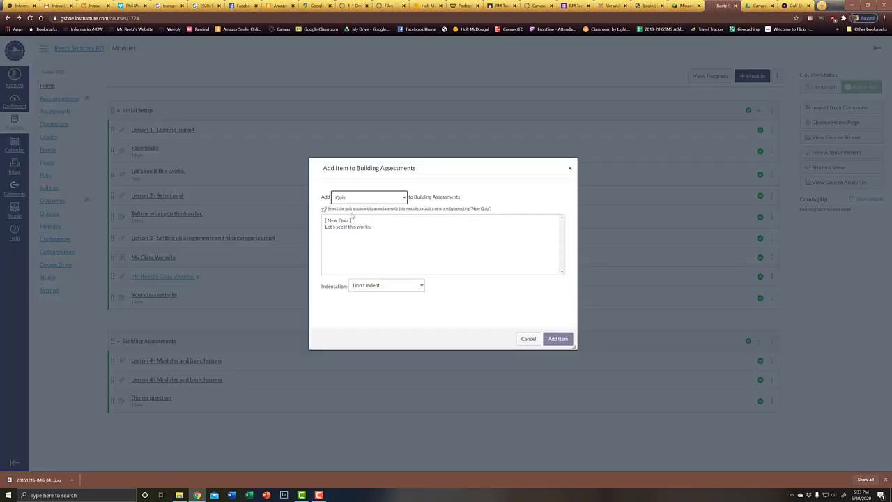
pyautogui.click(338, 221)
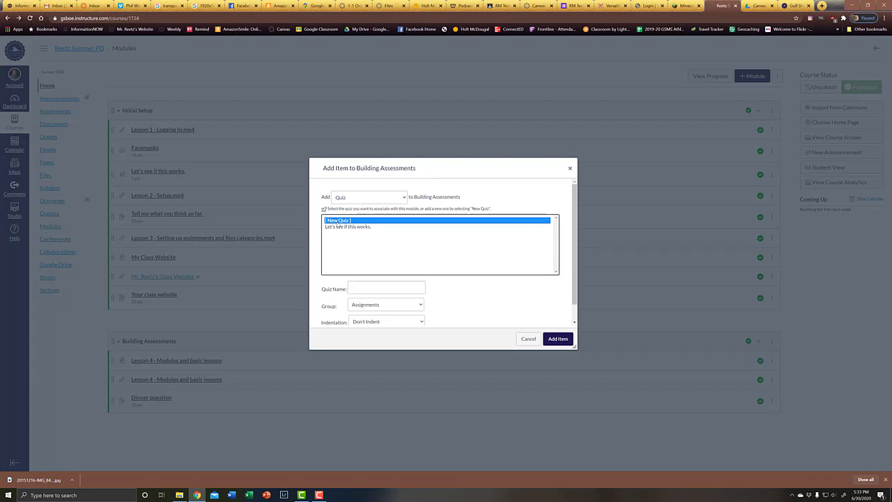
# Step: Name the new quiz "Lesson 5 quiz", assign it to the Quizzes group, and add it to the module
pyautogui.click(367, 288)
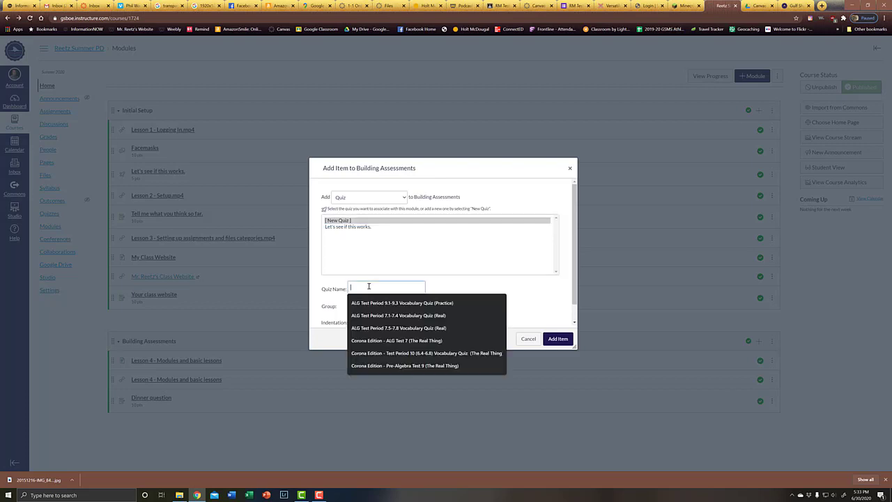
pyautogui.write('Lesson')
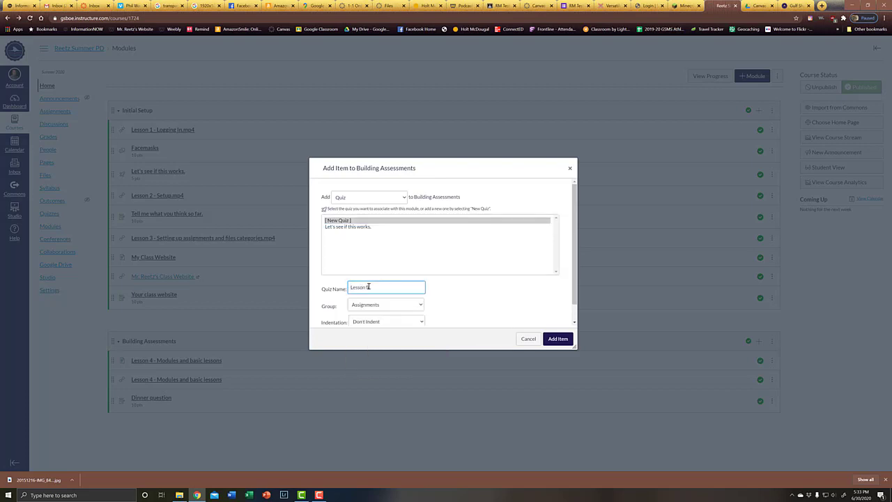
pyautogui.write(' quiz')
pyautogui.click(368, 287)
pyautogui.write('5')
pyautogui.click(418, 304)
pyautogui.click(384, 332)
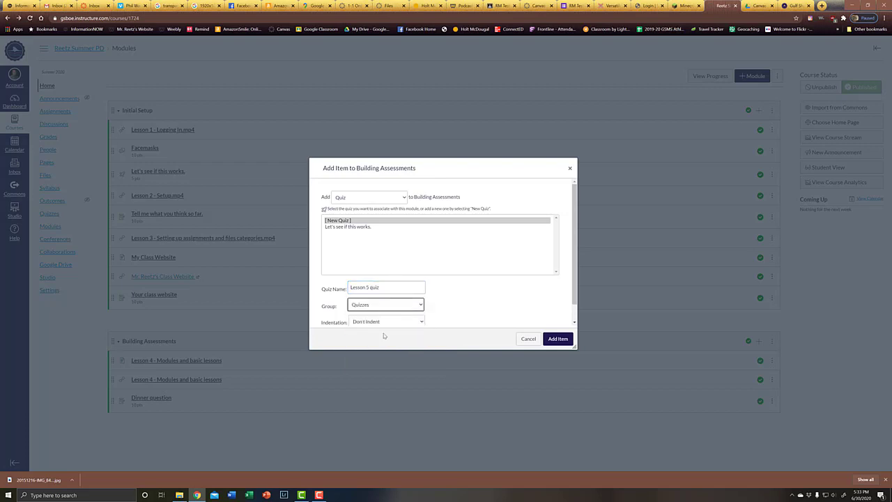
pyautogui.scroll(-1, 453, 301)
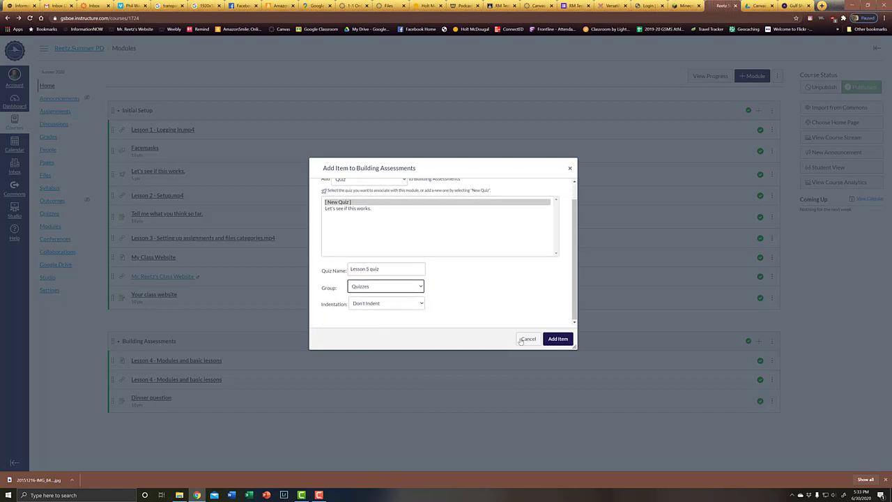
pyautogui.click(556, 339)
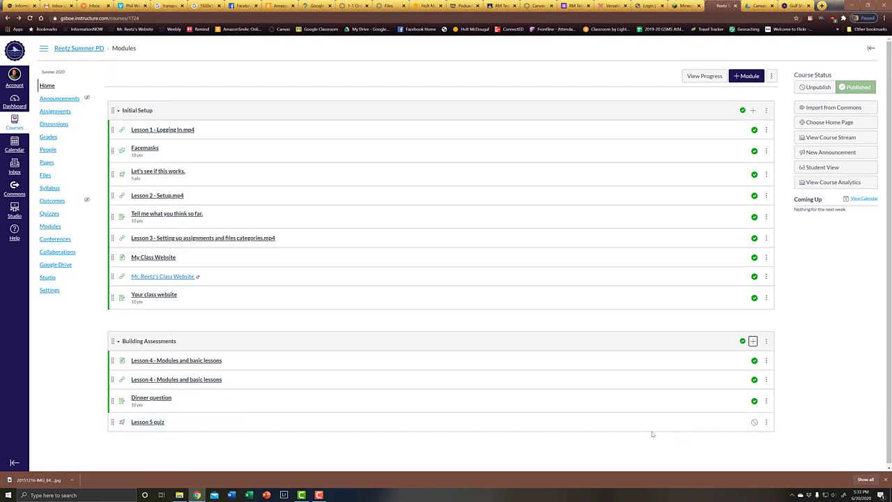
# Step: Open Lesson 5 quiz for editing and enter the instructions "Choose the best answer for each question."
pyautogui.click(151, 424)
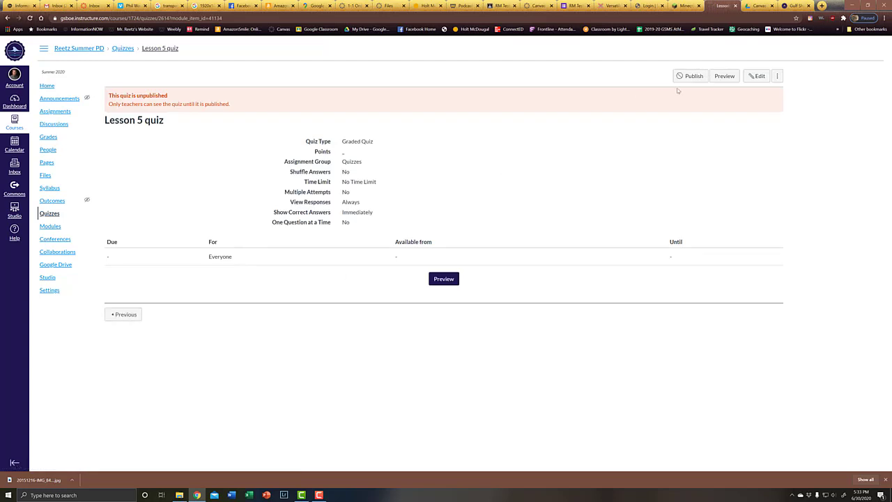
pyautogui.click(755, 76)
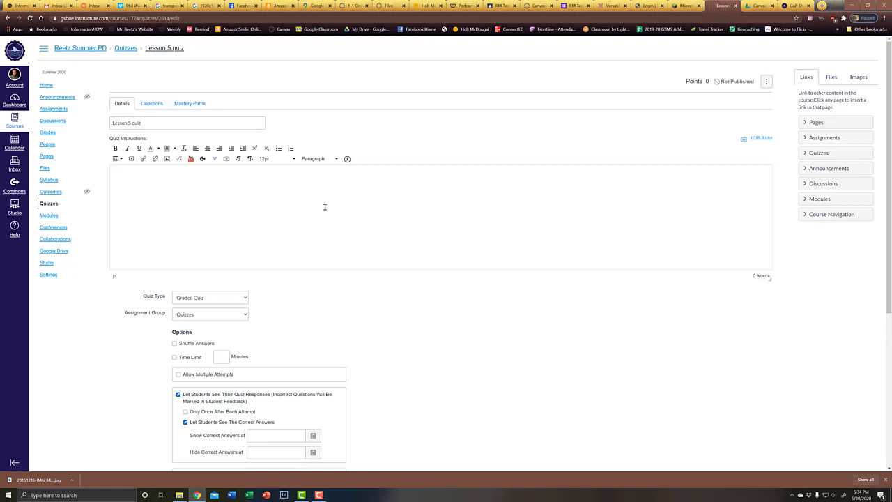
pyautogui.write('Choose the best answer for each question.')
# Step: Use the Graded Quiz type with the Quizzes assignment group, and enable shuffled answers
pyautogui.click(246, 299)
pyautogui.click(245, 298)
pyautogui.click(246, 298)
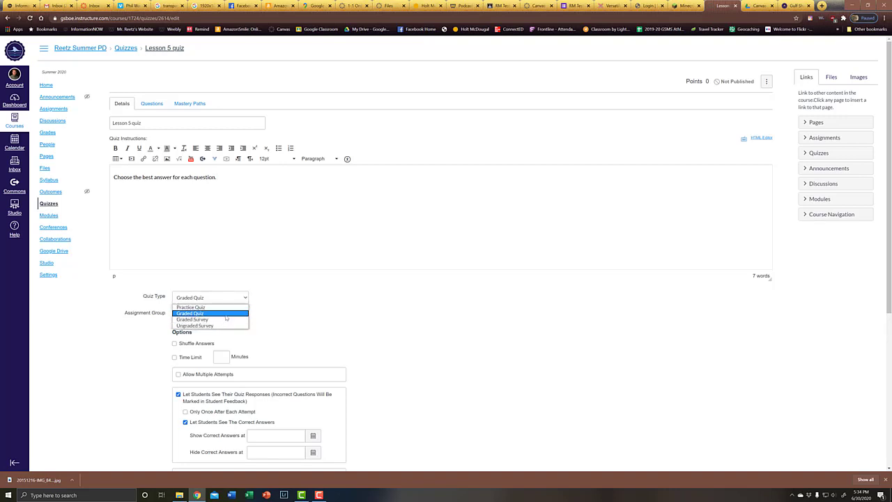
pyautogui.click(226, 316)
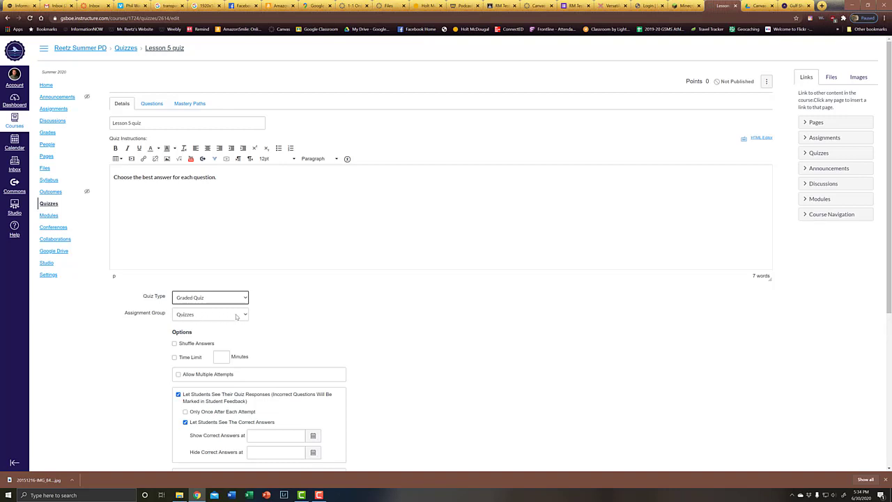
pyautogui.click(245, 315)
pyautogui.click(245, 315)
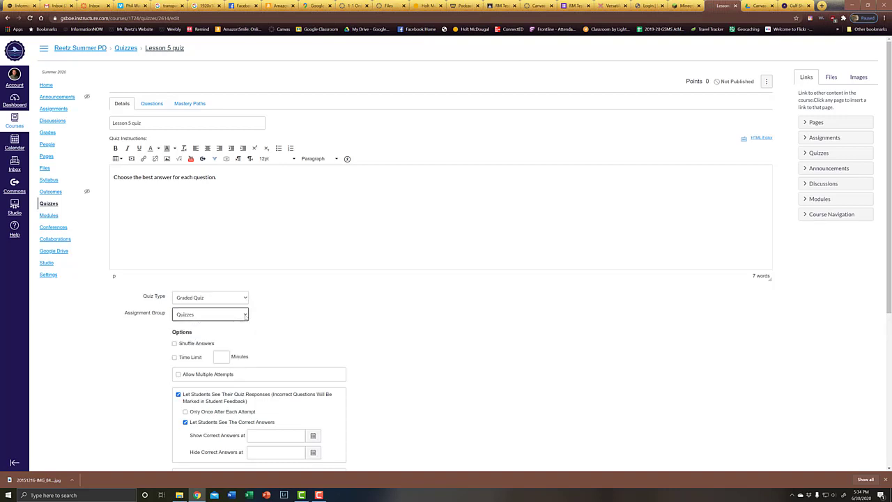
pyautogui.click(196, 344)
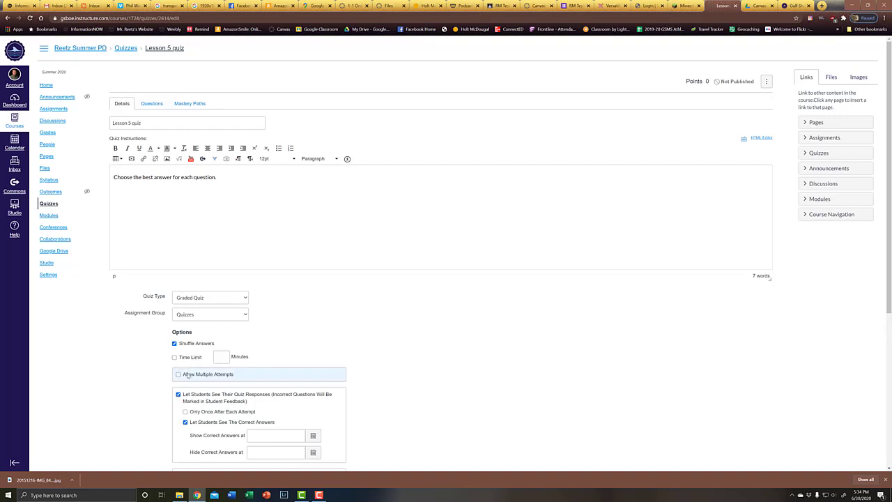
pyautogui.scroll(-3, 186, 374)
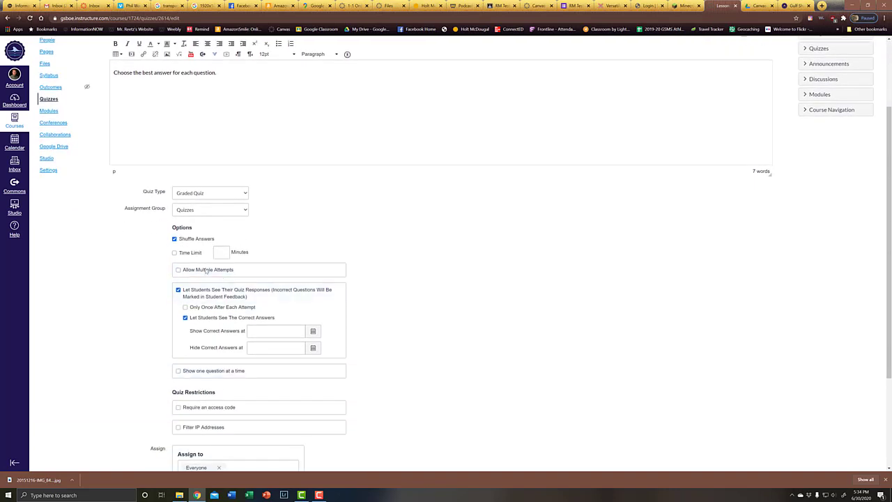
pyautogui.click(200, 270)
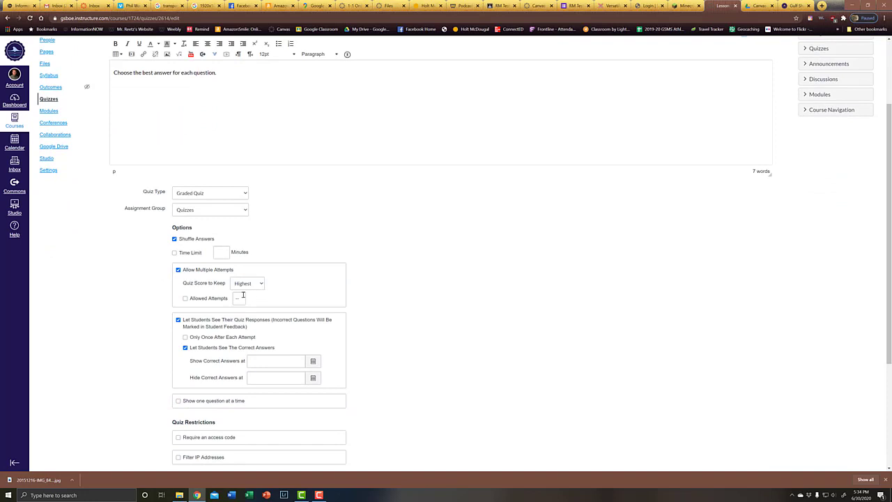
pyautogui.click(190, 300)
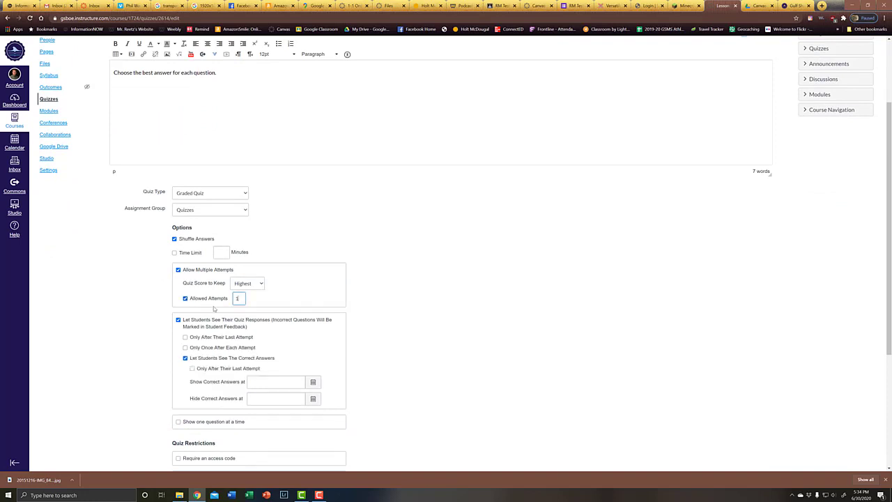
pyautogui.click(255, 285)
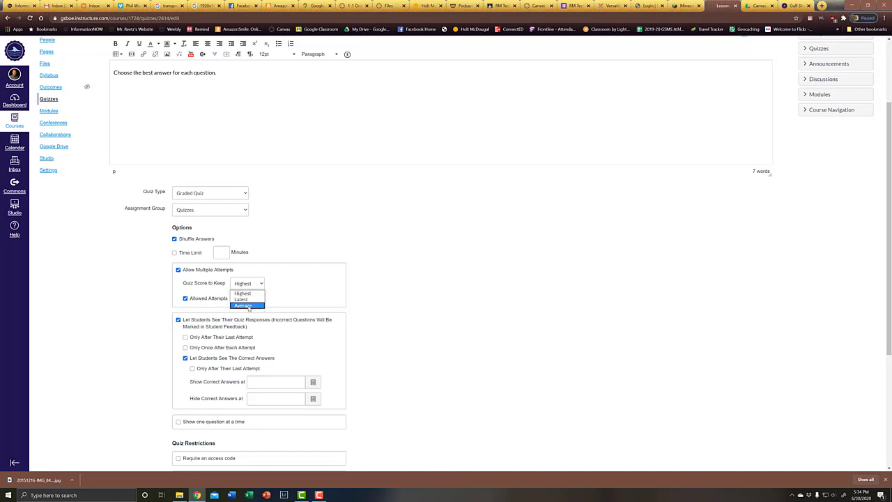
pyautogui.click(178, 270)
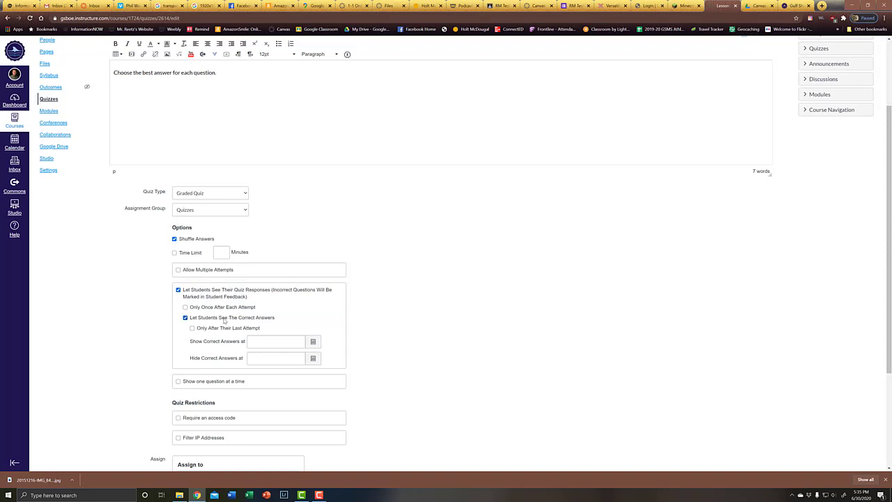
# Step: Set the quiz to show one question at a time
pyautogui.scroll(-1, 225, 321)
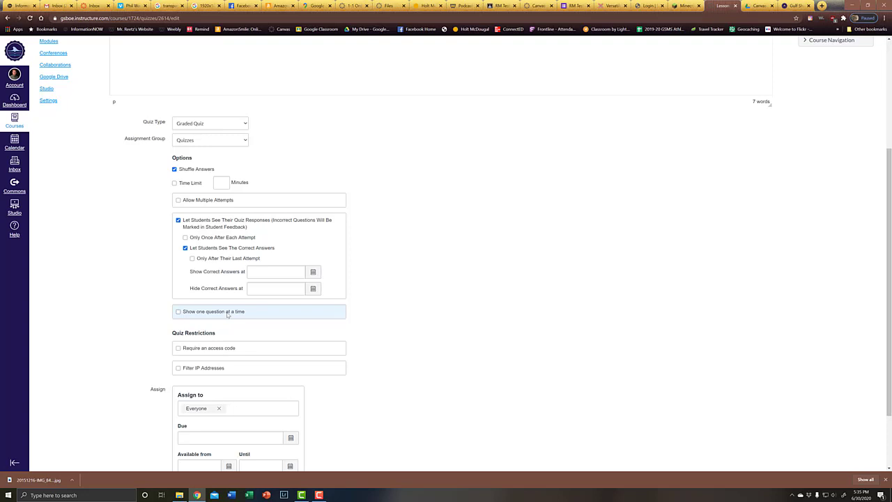
pyautogui.click(227, 313)
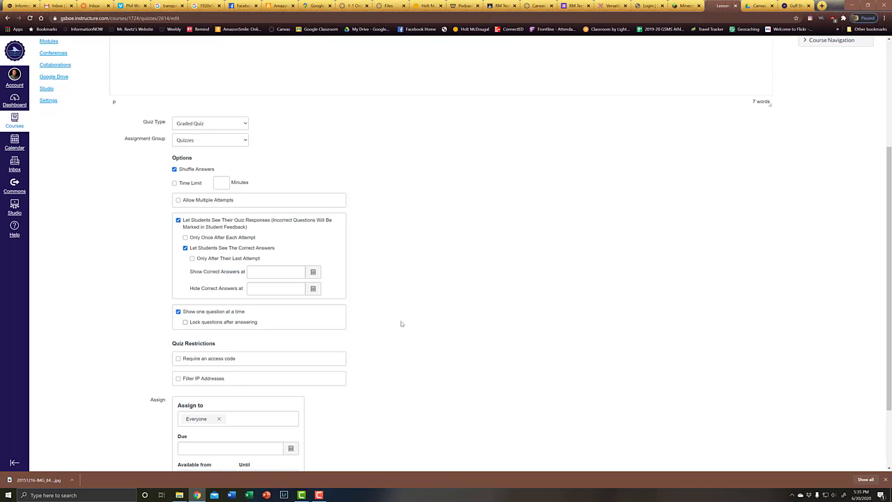
pyautogui.scroll(-3, 401, 323)
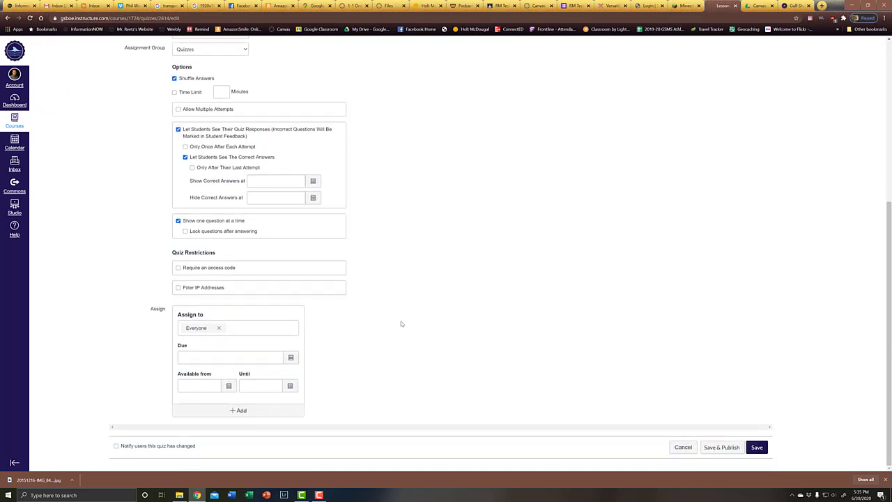
pyautogui.scroll(5, 400, 323)
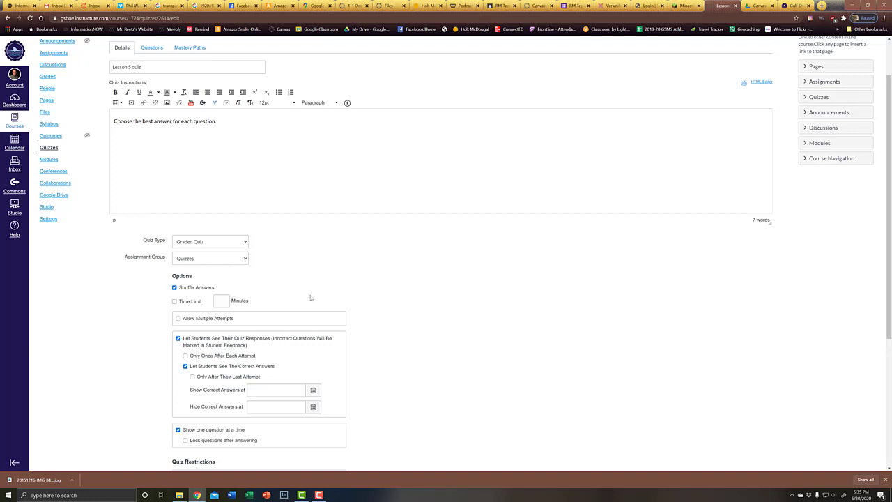
pyautogui.scroll(-3, 309, 297)
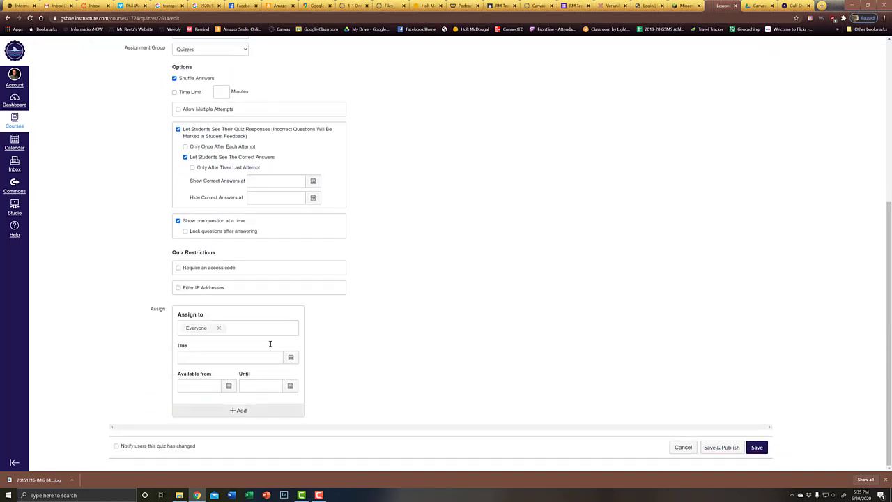
pyautogui.scroll(4, 416, 286)
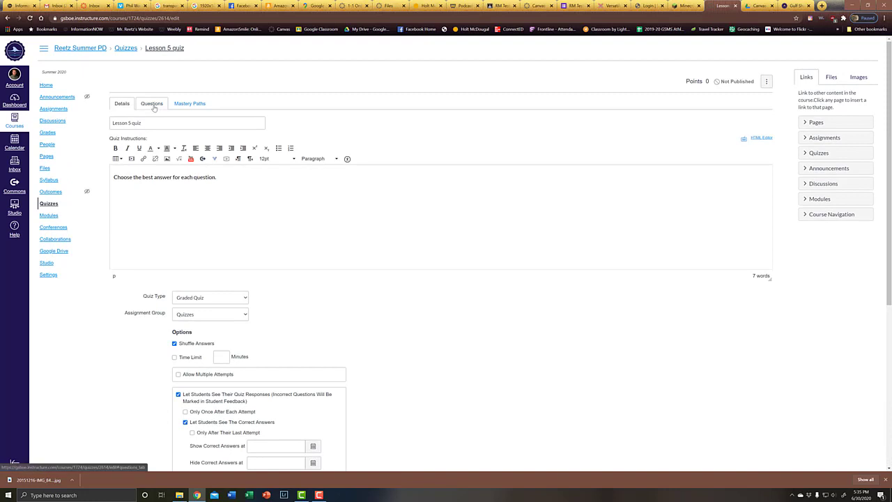
# Step: Start a True/False question named 1 and enter text calling the named teacher the most awesome teacher in the middle school
pyautogui.click(153, 103)
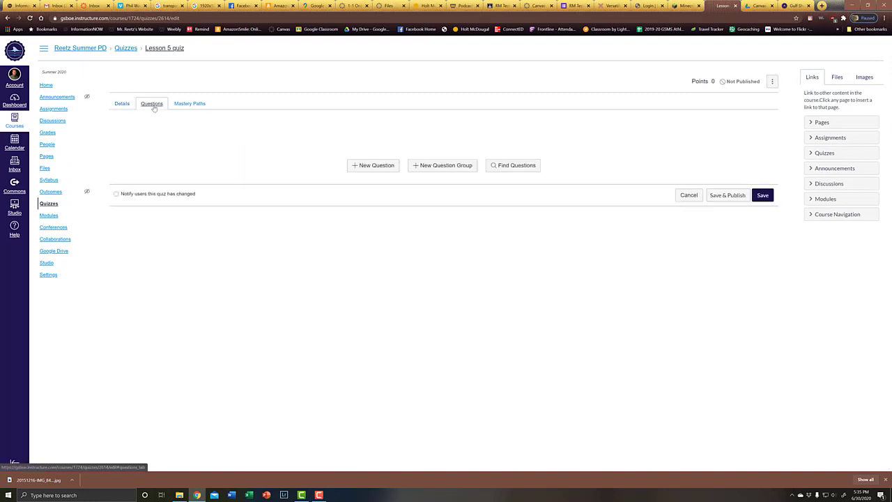
pyautogui.click(190, 104)
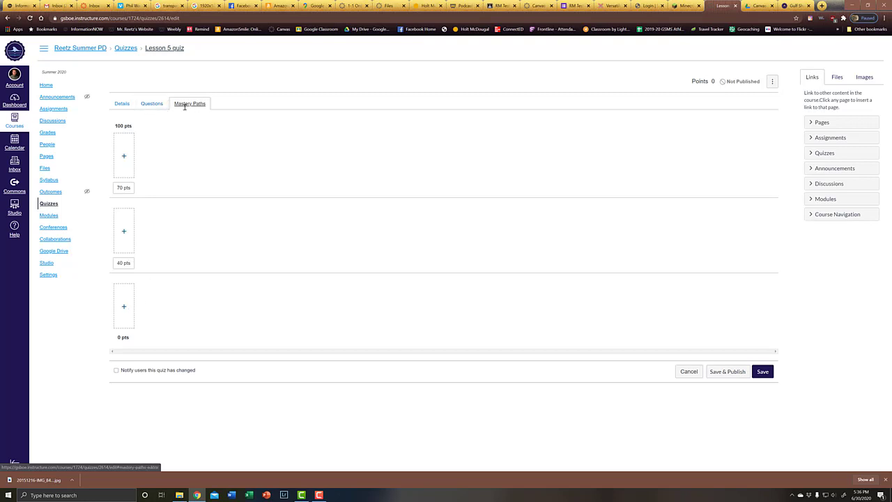
pyautogui.click(151, 104)
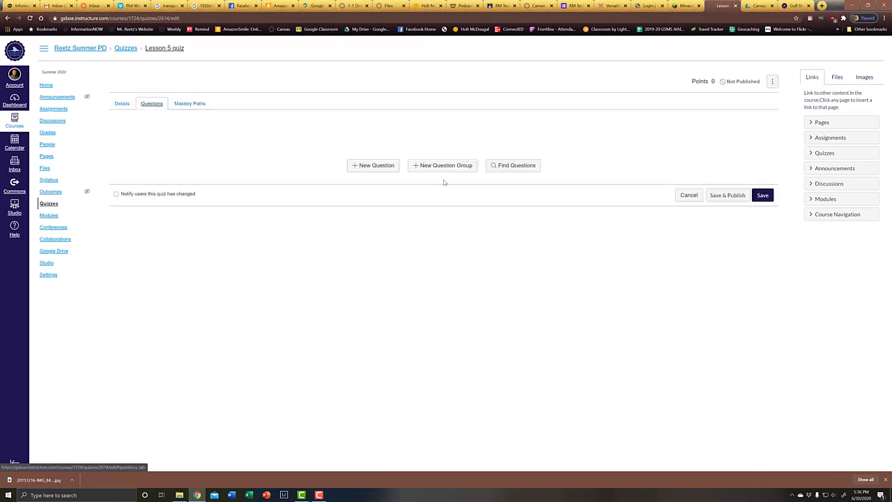
pyautogui.click(376, 165)
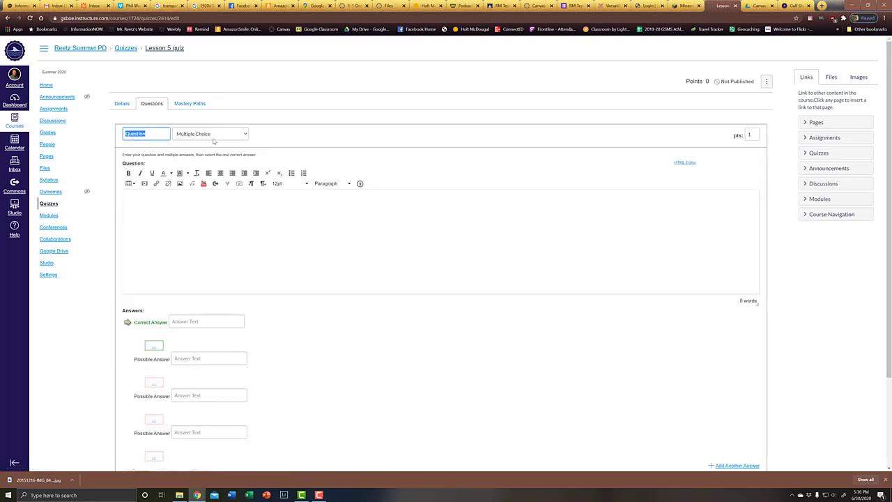
pyautogui.write('1')
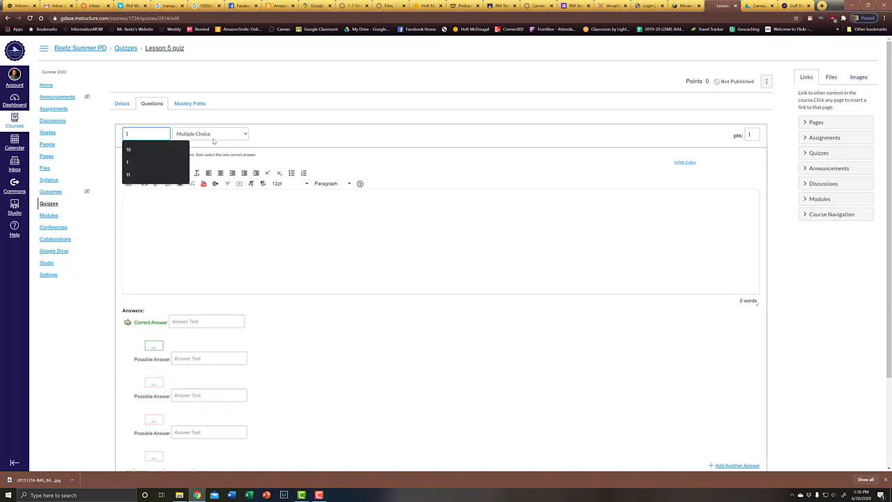
pyautogui.click(246, 134)
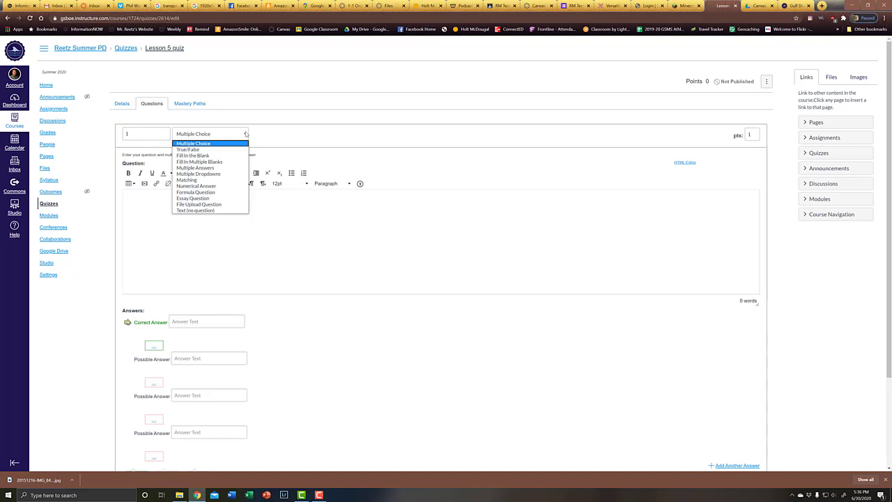
pyautogui.click(199, 150)
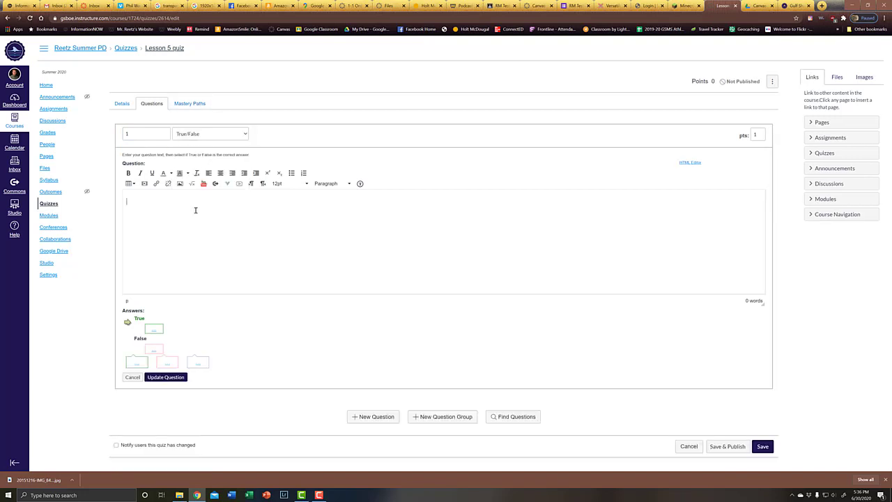
pyautogui.write('Reetz is the most awesome teacher in the middle shhool!')
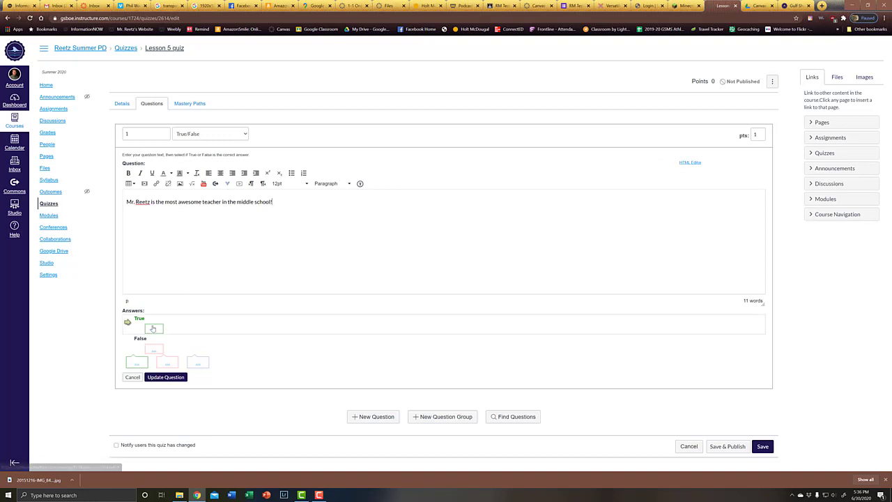
# Step: Save the True/False question and start a Multiple Choice question named 2
pyautogui.click(166, 377)
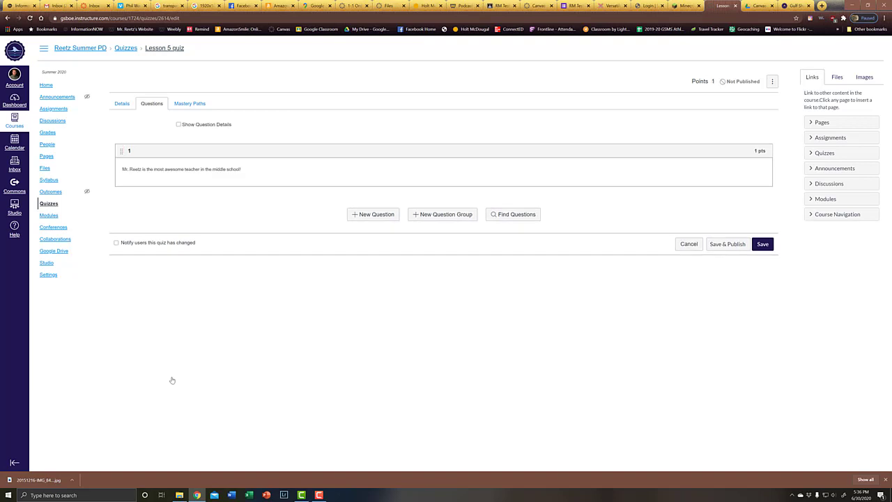
pyautogui.click(374, 214)
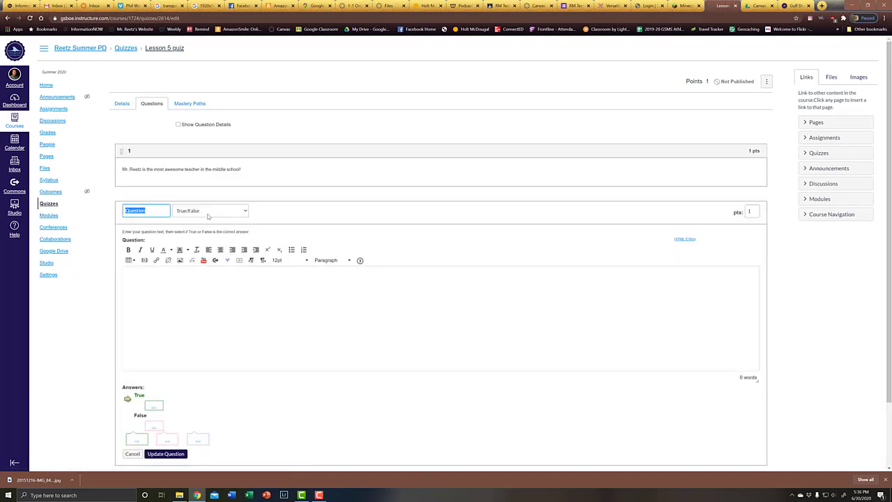
pyautogui.write('2')
pyautogui.click(245, 211)
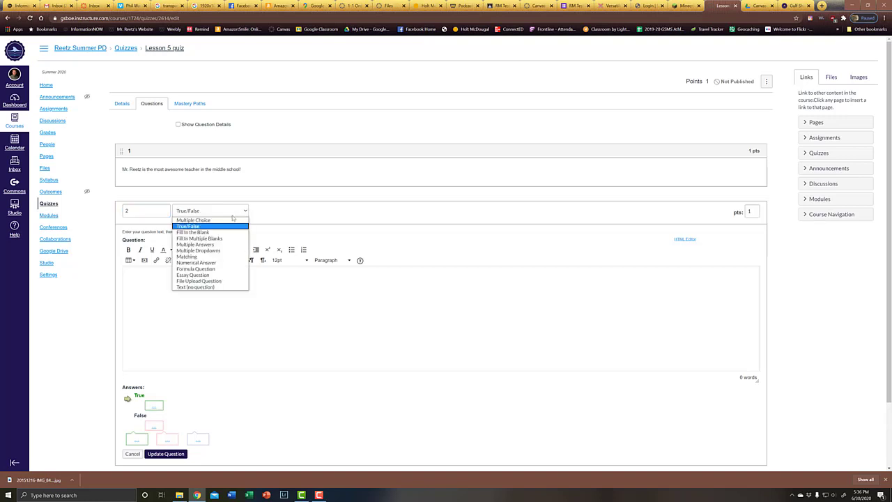
pyautogui.click(202, 221)
# Step: Enter "What color is the sky?" as the text of question 2
pyautogui.click(218, 293)
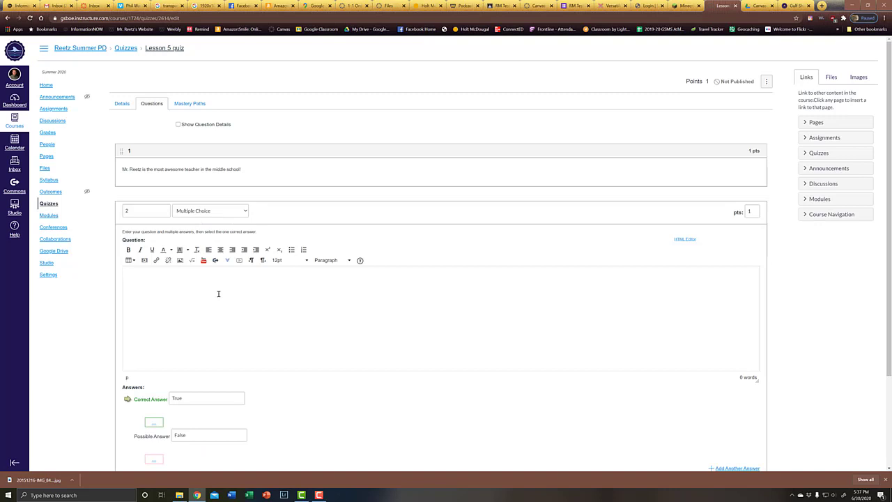
pyautogui.write('Q')
pyautogui.press('BackSpace')
pyautogui.write('What color is thw s')
pyautogui.press('BackSpace')
pyautogui.press('BackSpace')
pyautogui.press('BackSpace')
pyautogui.press('BackSpace')
pyautogui.press('BackSpace')
pyautogui.press('BackSpace')
pyautogui.write('the s')
# Step: Reopen question 1 to review its True/False answer setup, and close it by updating the question
pyautogui.scroll(-3, 218, 294)
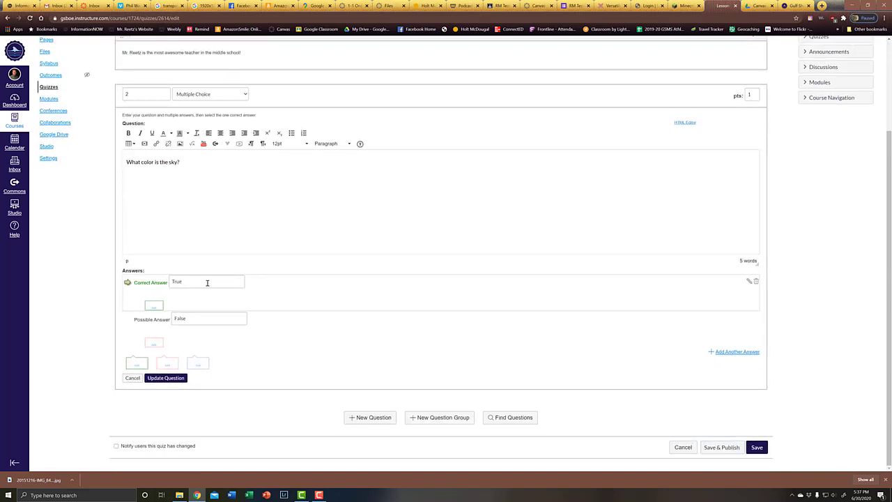
pyautogui.moveTo(207, 282); pyautogui.dragTo(149, 278)
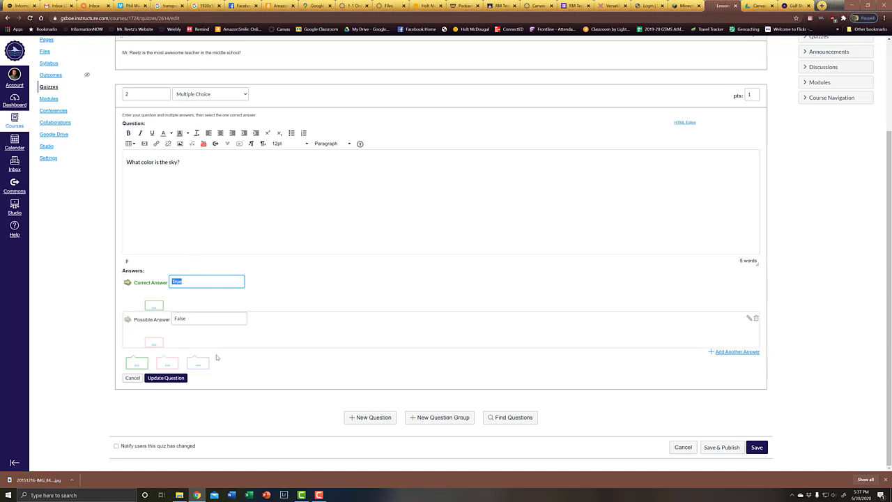
pyautogui.scroll(3, 221, 342)
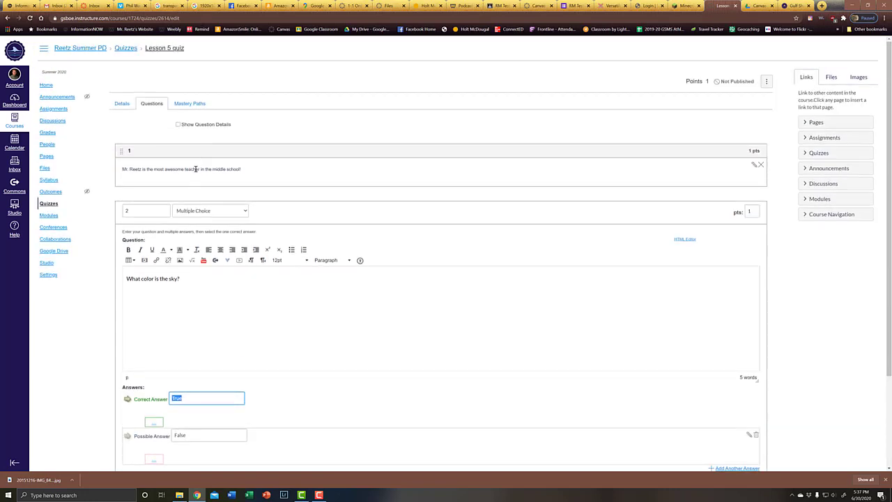
pyautogui.click(752, 165)
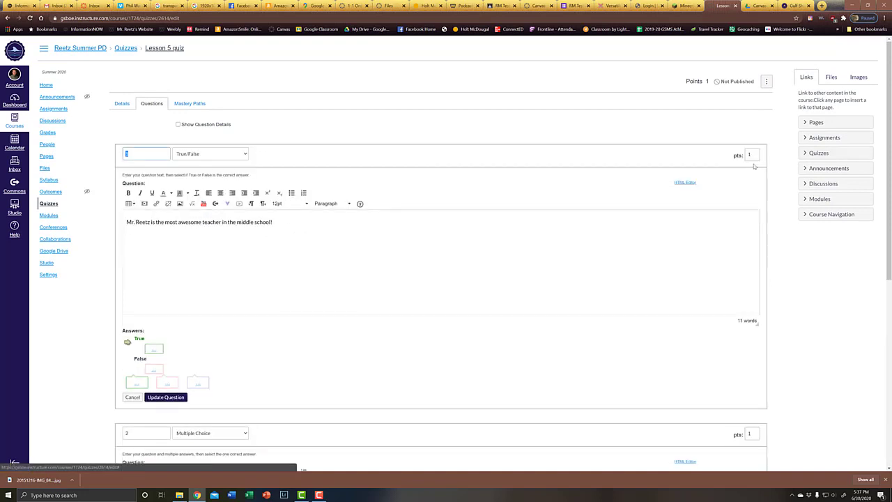
pyautogui.click(158, 397)
# Step: Replace the first two answer texts of the sky color question with Red and Green
pyautogui.scroll(-3, 406, 414)
pyautogui.click(175, 282)
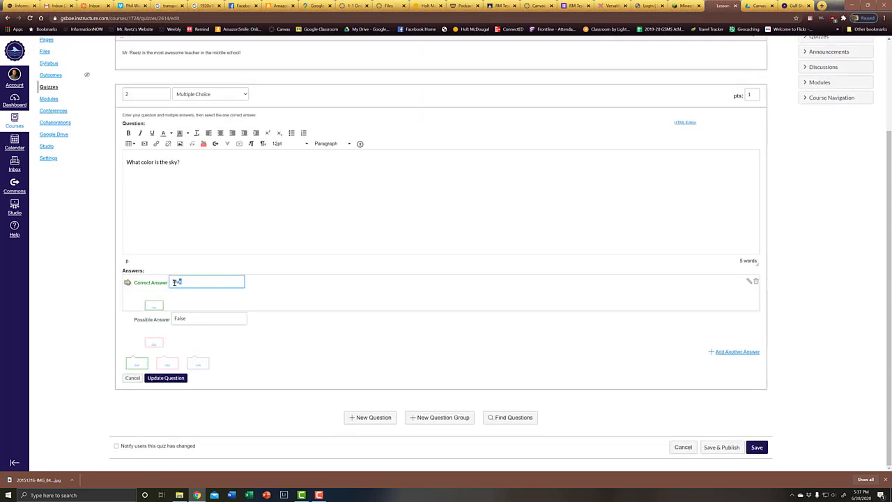
pyautogui.moveTo(175, 282); pyautogui.dragTo(152, 278)
pyautogui.write('B')
pyautogui.write('e')
pyautogui.press('BackSpace')
pyautogui.press('BackSpace')
pyautogui.write('Red')
pyautogui.press('Tab')
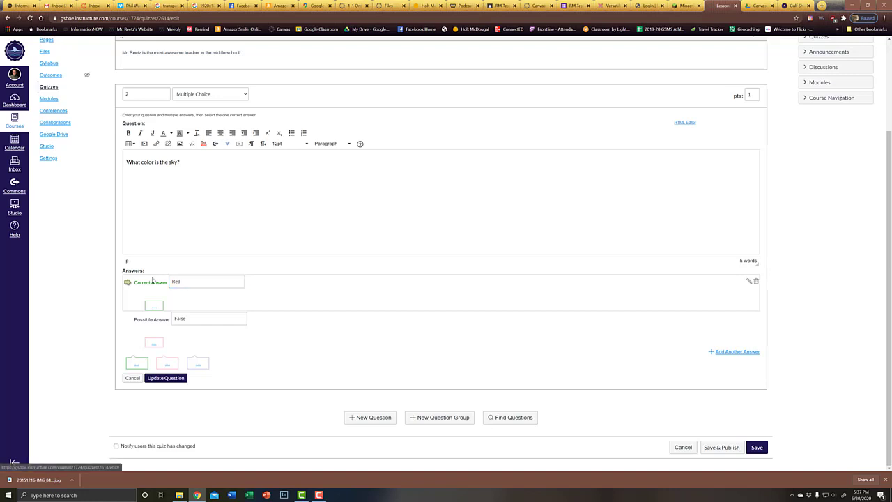
pyautogui.press('Tab')
pyautogui.press('Tab')
pyautogui.write('Green')
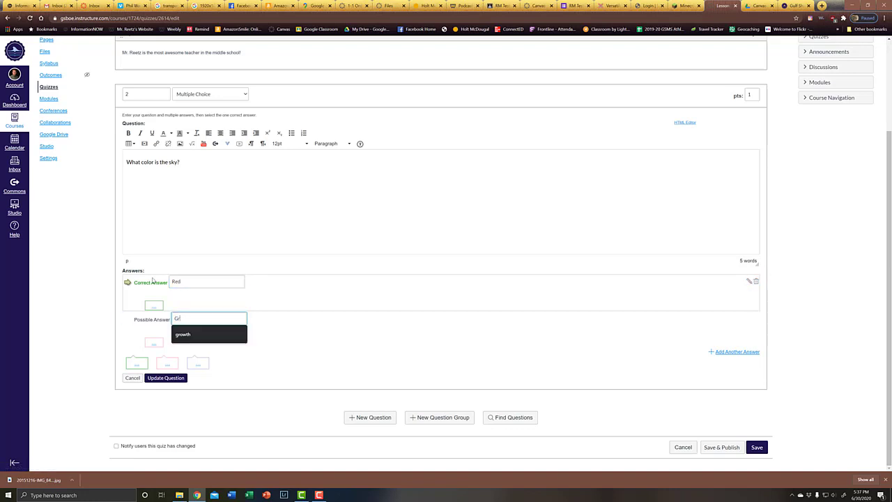
# Step: Add two more possible answers, Blue and Brown, to the sky color question
pyautogui.press('Tab')
pyautogui.press('Tab')
pyautogui.press('Tab')
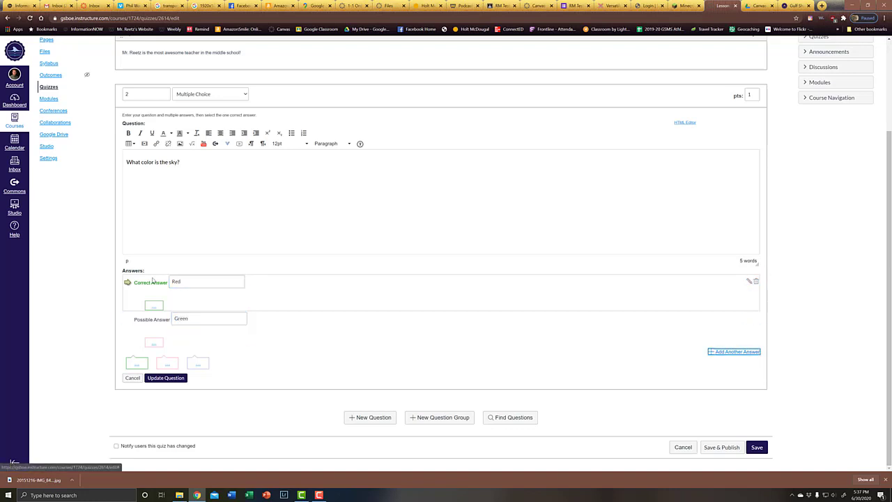
pyautogui.click(733, 352)
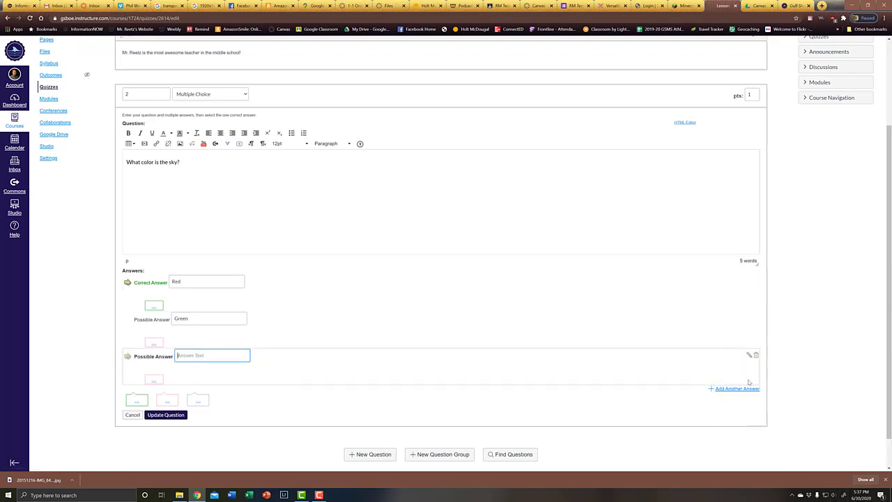
pyautogui.write('Blue')
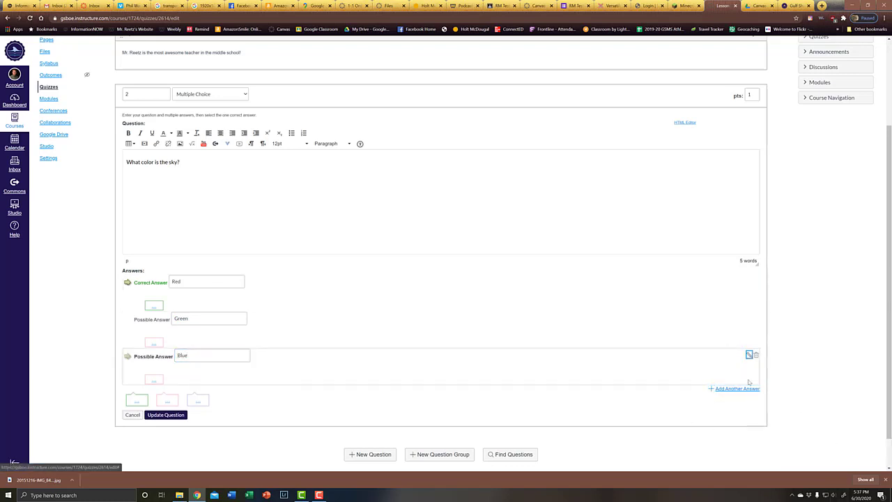
pyautogui.click(740, 388)
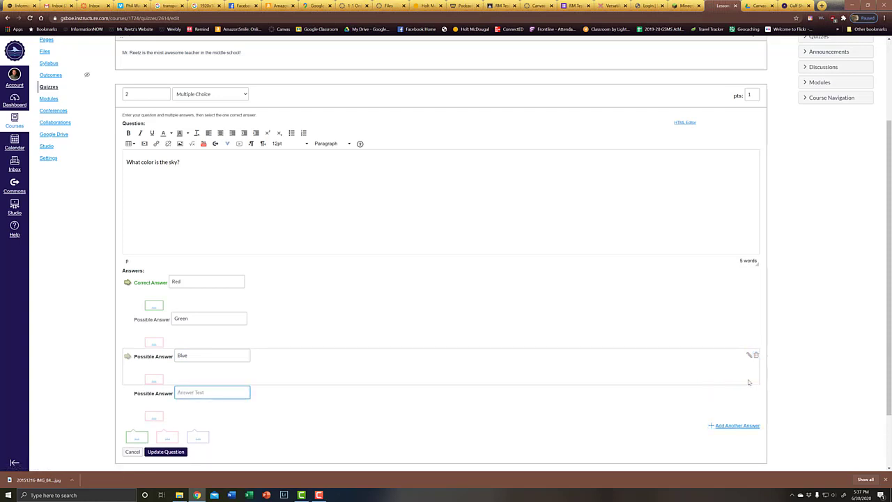
pyautogui.write('Bl')
# Step: Mark Blue as the correct answer and give it the student comment "Awesome!"
pyautogui.click(127, 355)
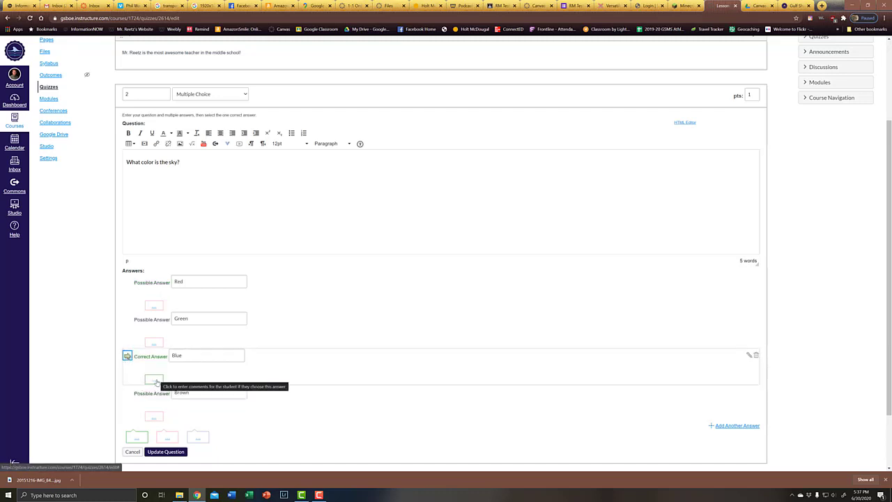
pyautogui.click(154, 380)
pyautogui.scroll(-3, 251, 390)
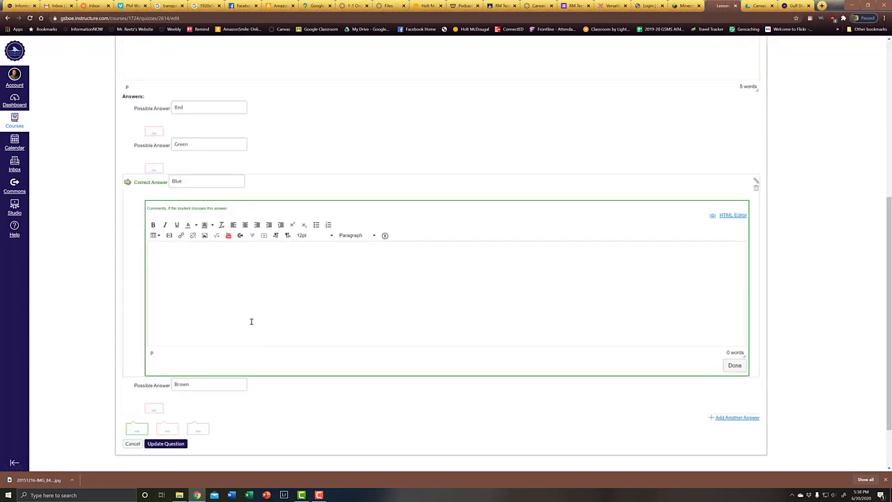
pyautogui.write('Awesome@!')
# Step: Add the student comment "Do you live on Mars?" to the Red answer
pyautogui.click(154, 132)
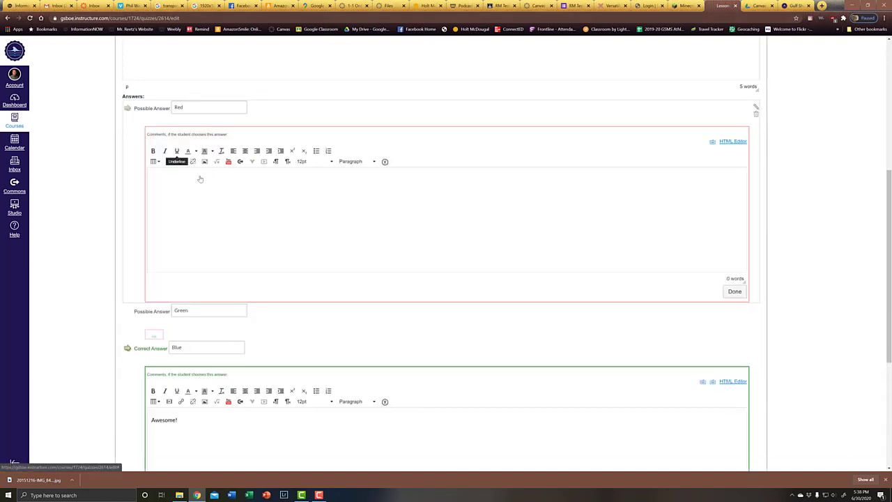
pyautogui.write('Do tyou')
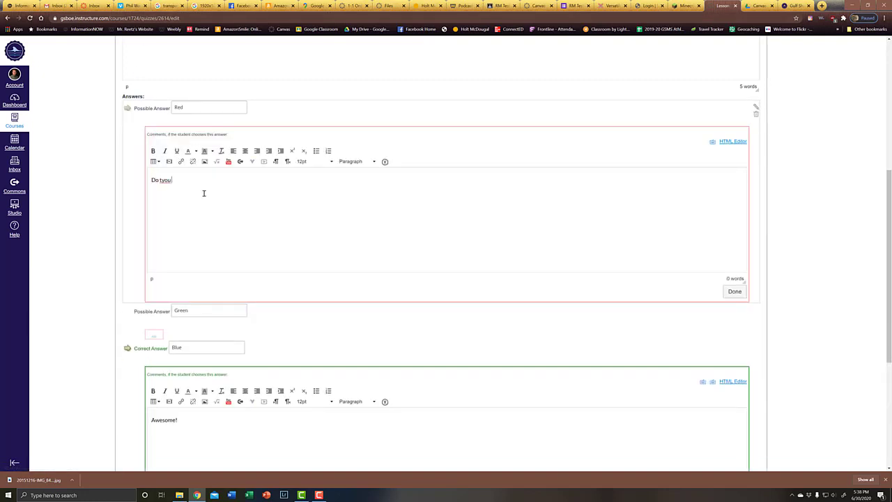
pyautogui.press('BackSpace')
pyautogui.press('BackSpace')
pyautogui.press('BackSpace')
pyautogui.press('BackSpace')
pyautogui.write('you live on mars')
pyautogui.press('BackSpace')
pyautogui.press('BackSpace')
pyautogui.press('BackSpace')
pyautogui.press('BackSpace')
pyautogui.write('Mar')
# Step: Add the student comment "Pea green????" to the Green answer
pyautogui.scroll(-3, 275, 314)
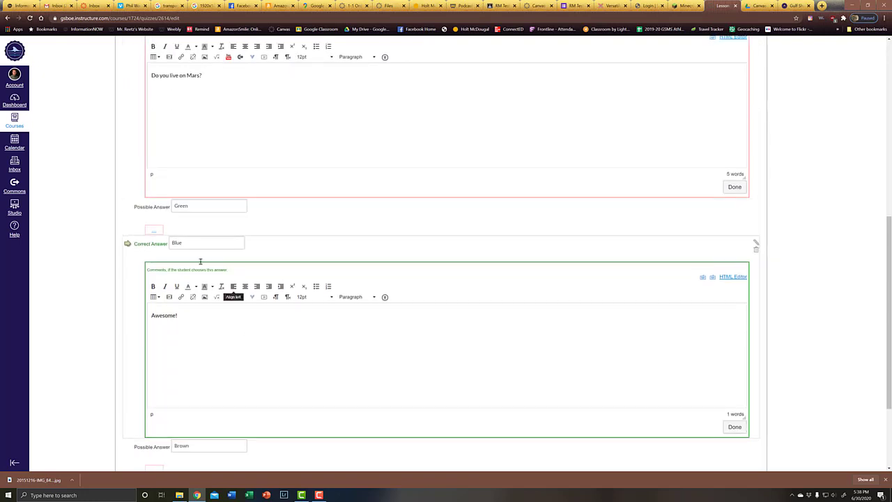
pyautogui.click(155, 231)
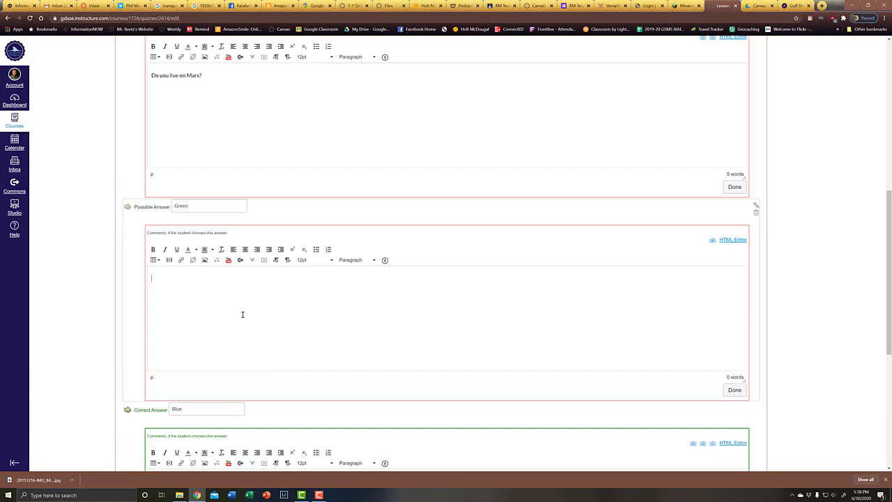
pyautogui.write('Pear')
pyautogui.press('BackSpace')
pyautogui.write('great')
pyautogui.write('????')
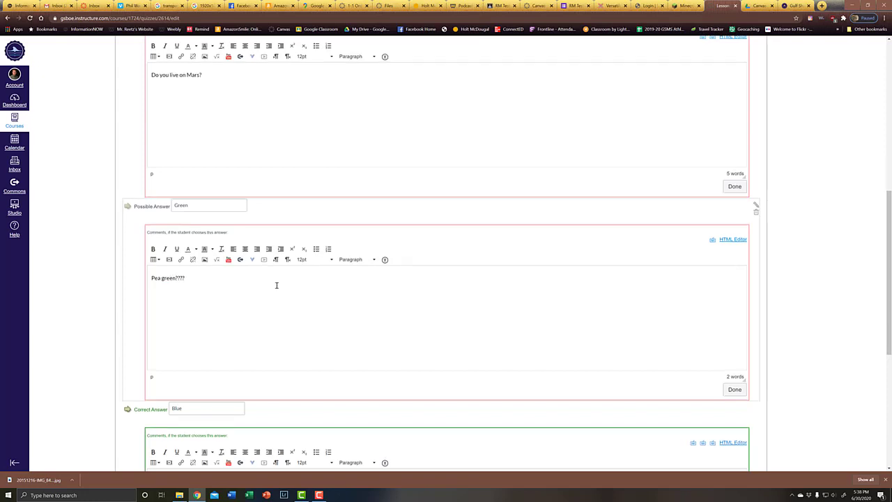
# Step: Add the student comment "Like a stinking pile of poo!" to the Brown answer
pyautogui.scroll(-4, 277, 285)
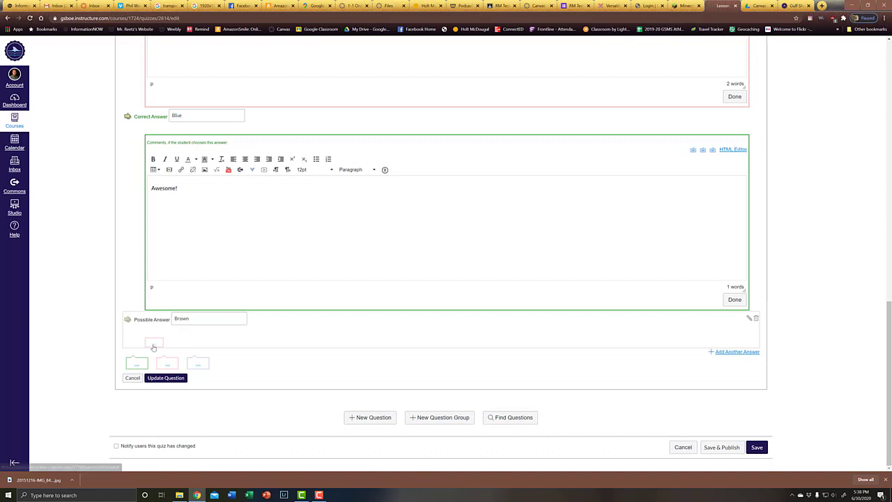
pyautogui.click(153, 345)
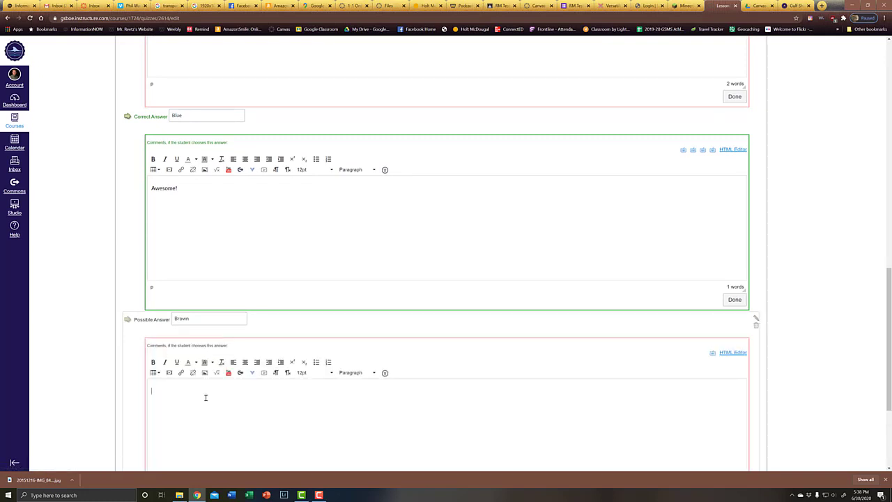
pyautogui.write('Like a stinking pile of poo!')
pyautogui.scroll(-3, 237, 272)
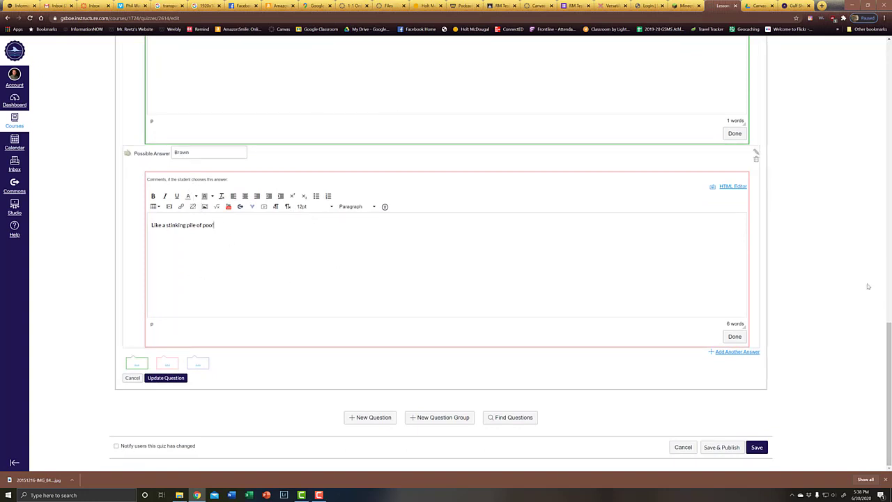
# Step: Finish editing the comments of all four answers and save the sky color question
pyautogui.click(734, 337)
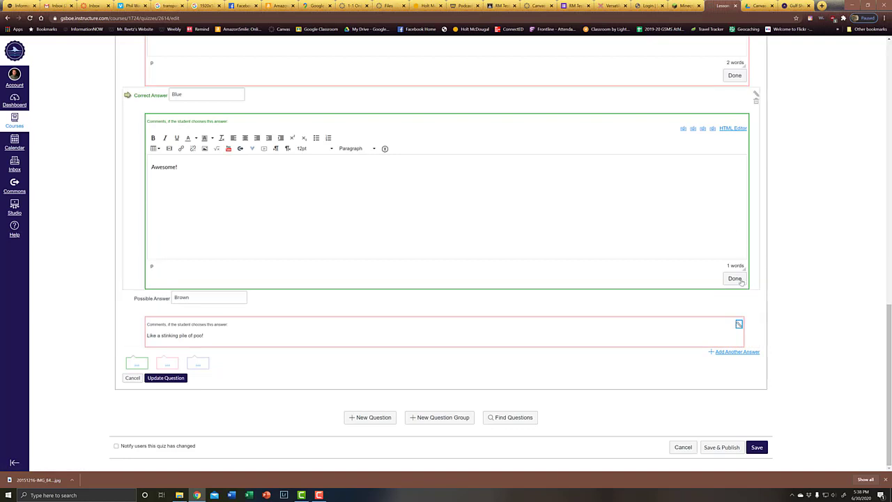
pyautogui.click(735, 279)
pyautogui.click(735, 220)
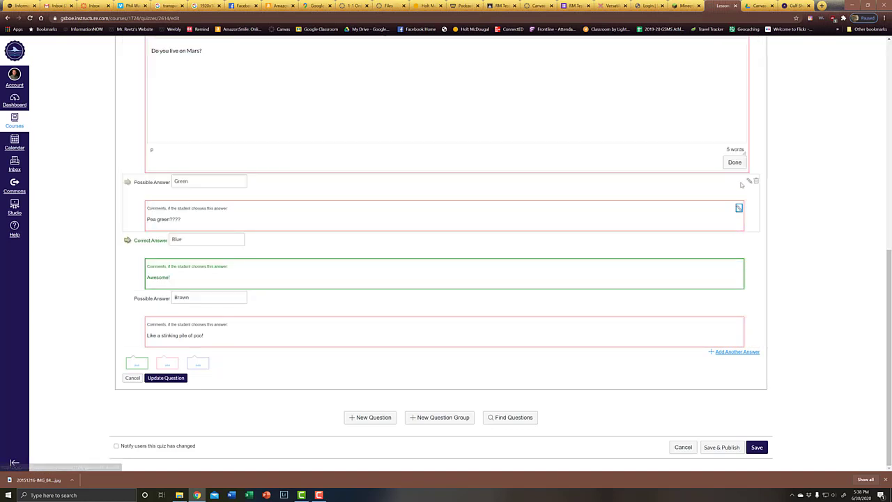
pyautogui.click(734, 163)
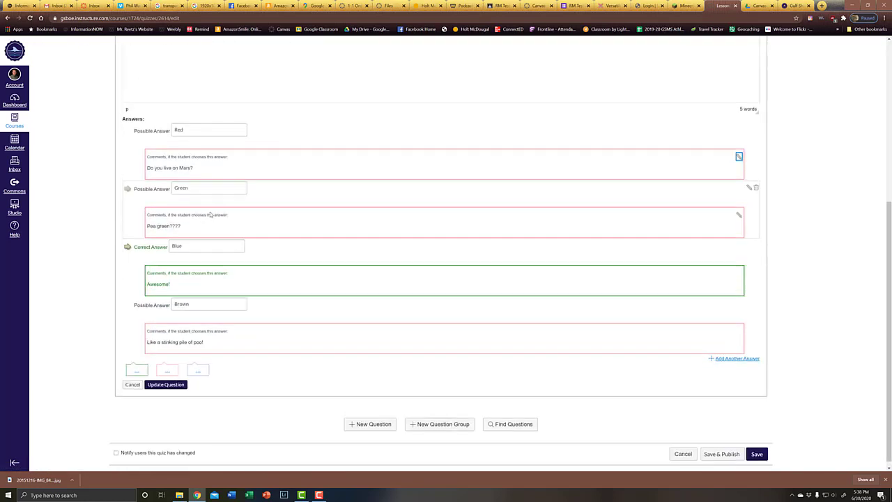
pyautogui.click(166, 378)
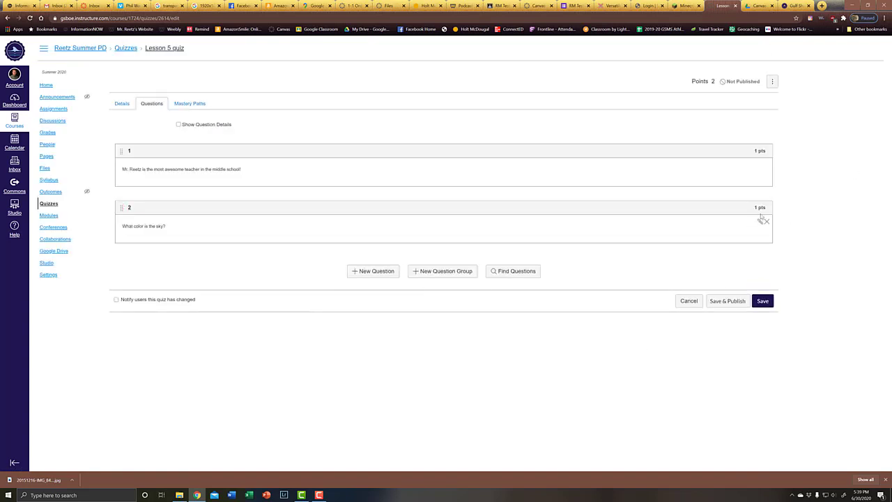
# Step: Reopen question 2 to review its answers and comments, and close it by updating the question
pyautogui.click(759, 221)
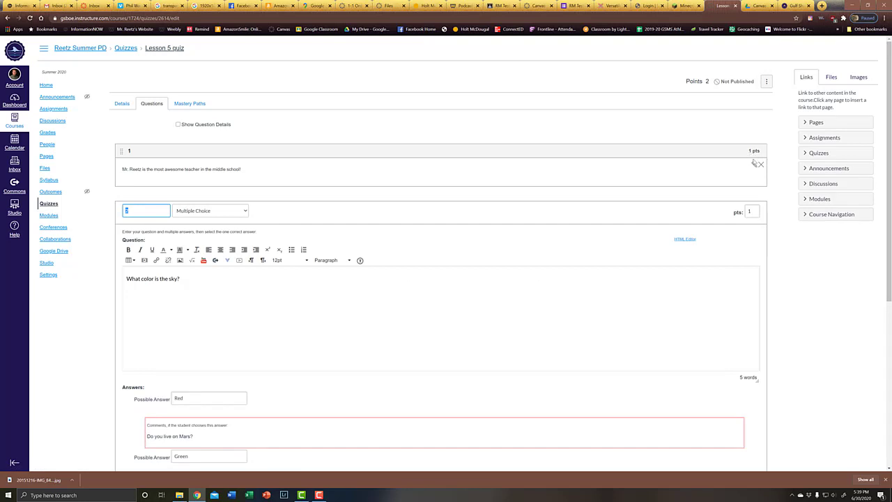
pyautogui.scroll(-3, 728, 285)
pyautogui.scroll(-1, 724, 385)
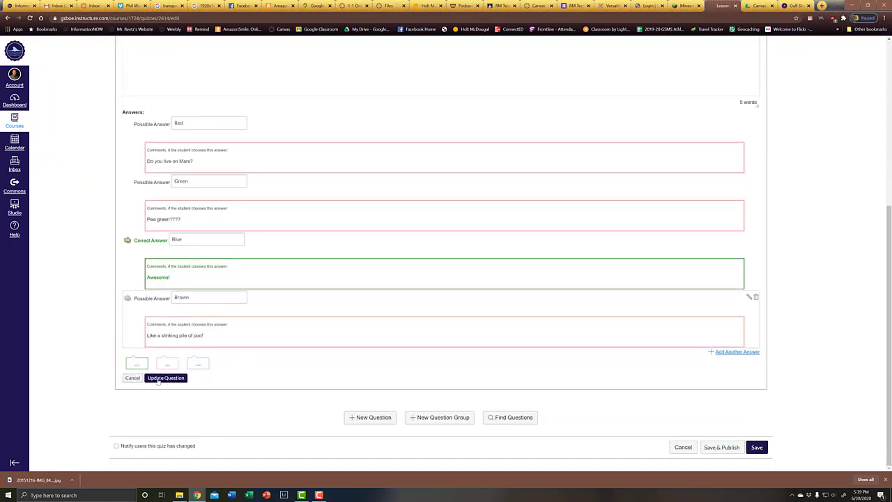
pyautogui.click(161, 381)
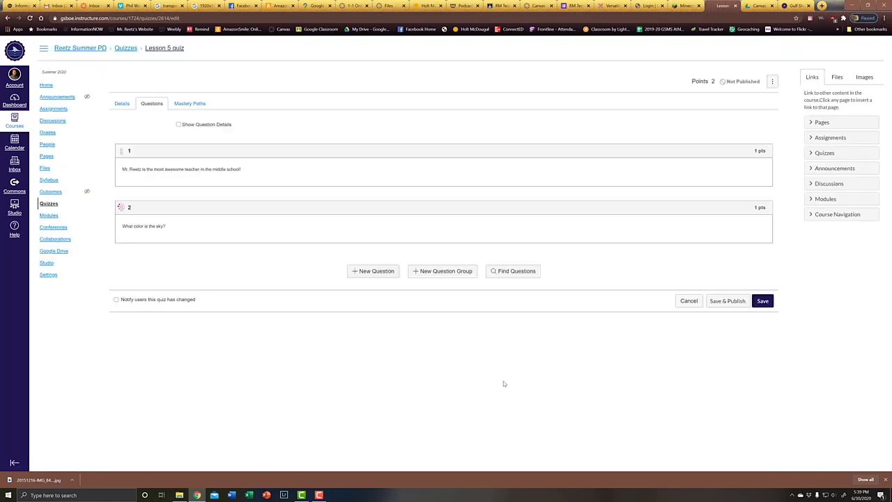
# Step: Start a new question after question 2 and set its type to Fill In the Blank
pyautogui.moveTo(238, 230)
pyautogui.click(373, 271)
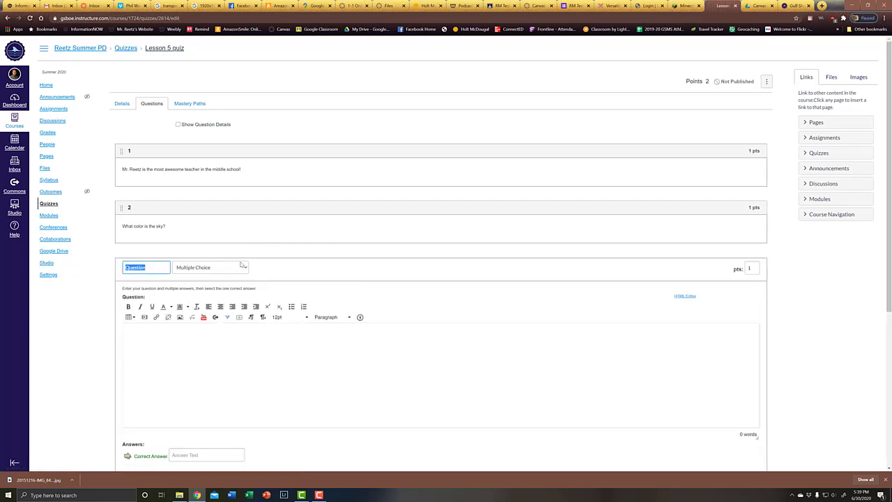
pyautogui.click(245, 269)
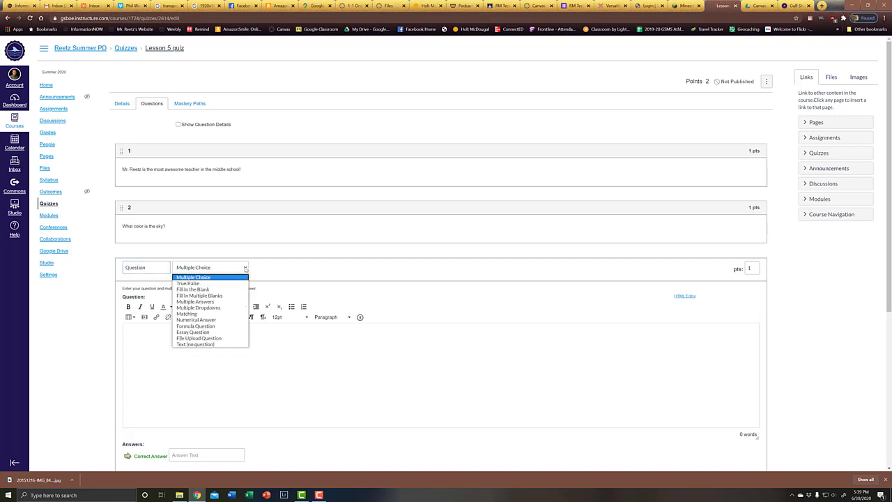
pyautogui.click(210, 289)
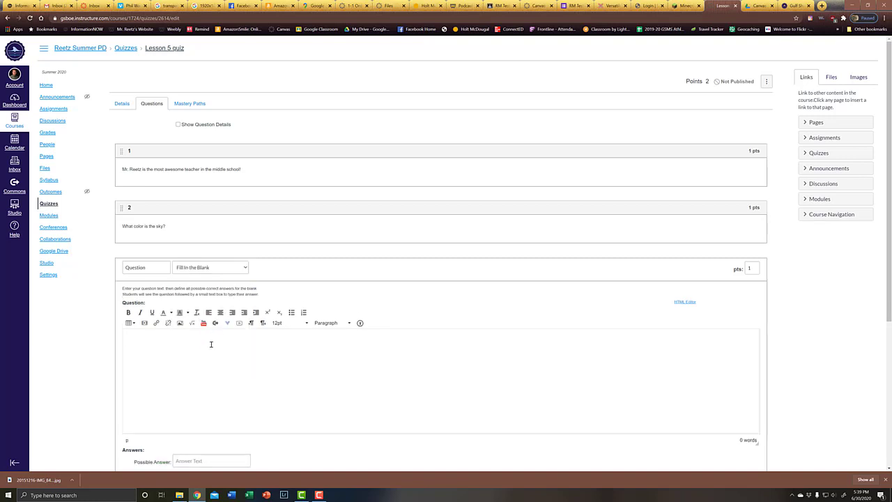
# Step: Enter the question text "What is the last name of the coolest teacher at Gulf Shores Middle School?"
pyautogui.write('What ist')
pyautogui.press('BackSpace')
pyautogui.write('he')
pyautogui.press('BackSpace')
pyautogui.write('the last name')
pyautogui.write(' of the coole')
pyautogui.write('st teacher at t')
pyautogui.write('he')
pyautogui.press('BackSpace')
pyautogui.press('BackSpace')
pyautogui.write('Gulf Shores Middle School?')
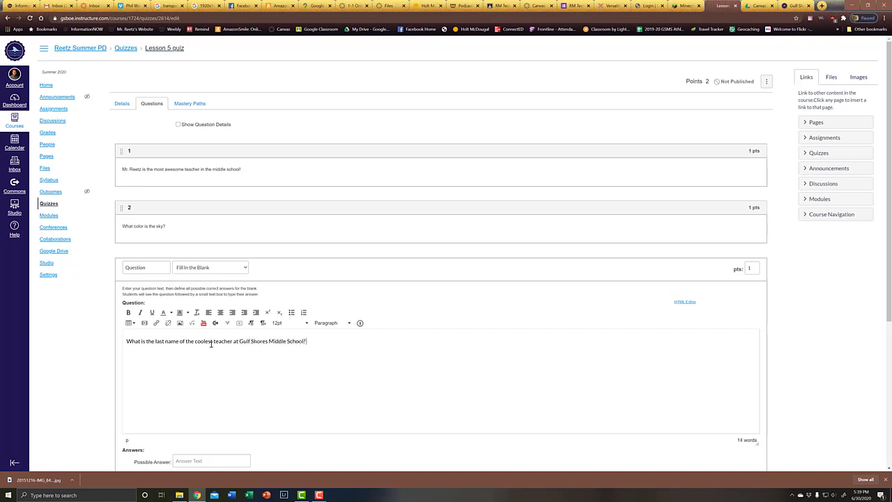
# Step: Enter three accepted answers: the teacher's last name alone, preceded by "Mr." and preceded by "Mr" without a period
pyautogui.scroll(-3, 211, 344)
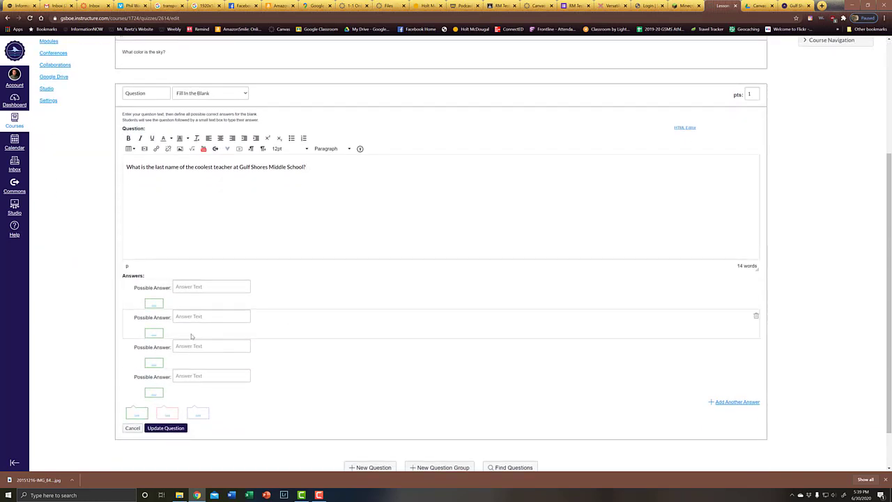
pyautogui.click(206, 286)
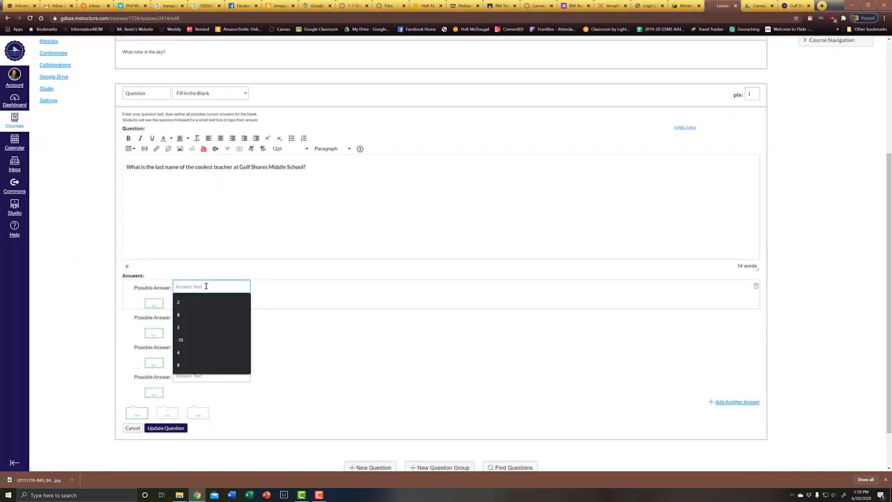
pyautogui.write('Reetz')
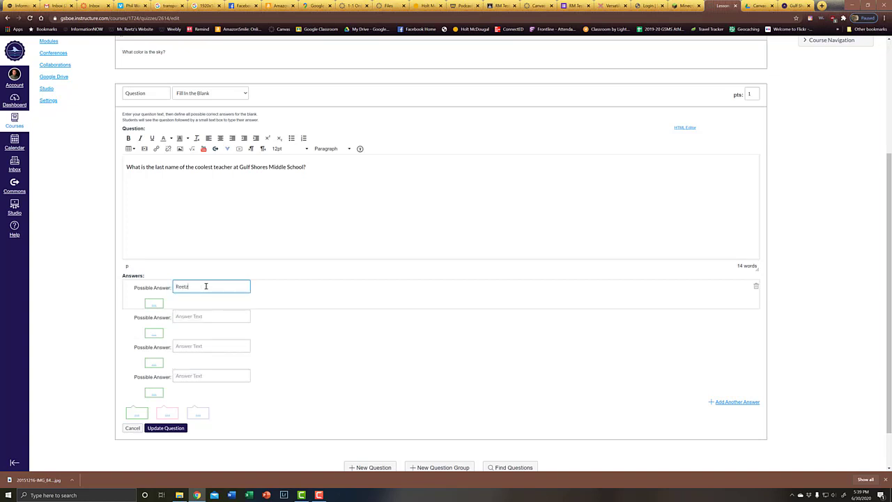
pyautogui.press('Tab')
pyautogui.write('M')
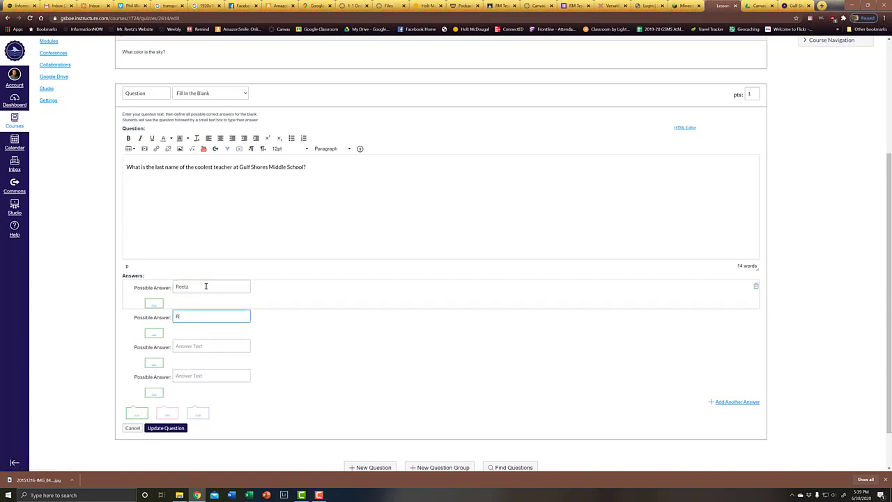
pyautogui.write('r. Reetz')
pyautogui.press('Tab')
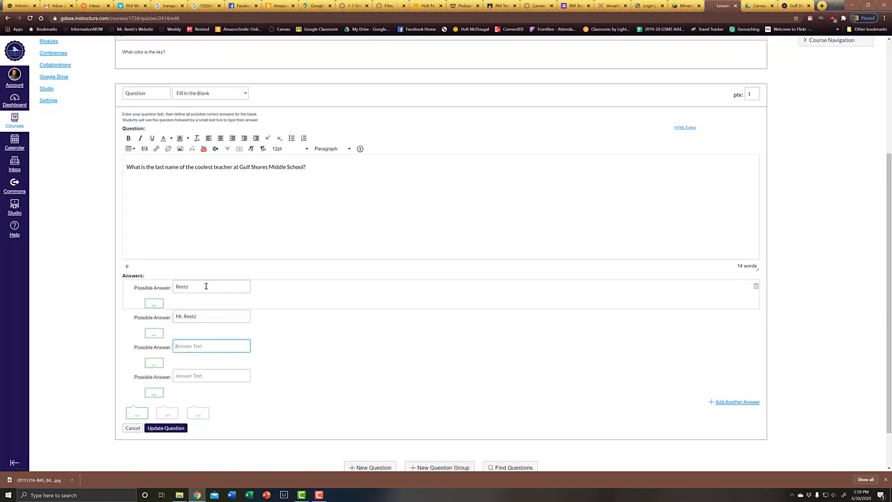
pyautogui.write('Mr Reetz')
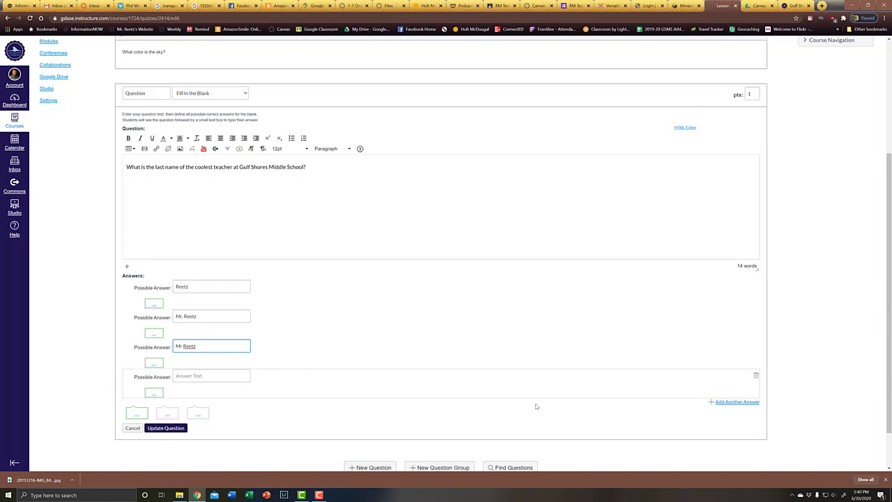
# Step: Delete the empty fourth answer and save the Fill In the Blank question
pyautogui.click(756, 377)
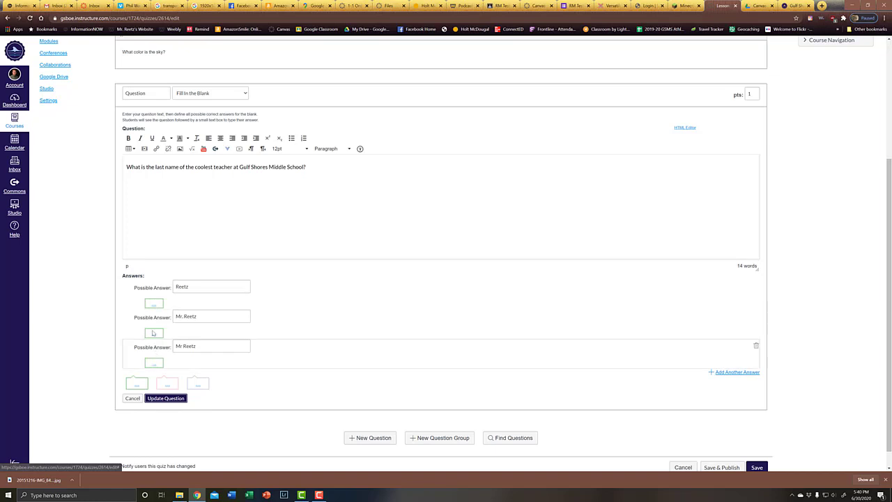
pyautogui.click(142, 398)
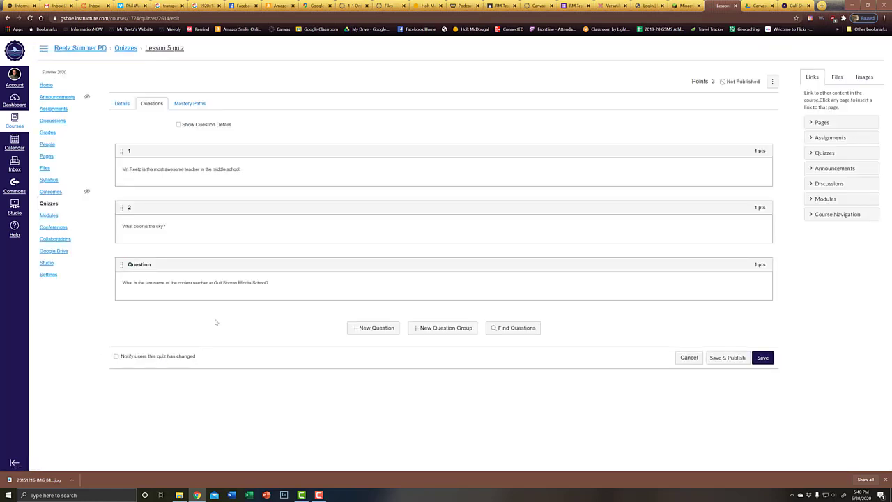
# Step: Add another new question below, and rename the saved coolest teacher question as 3
pyautogui.click(376, 329)
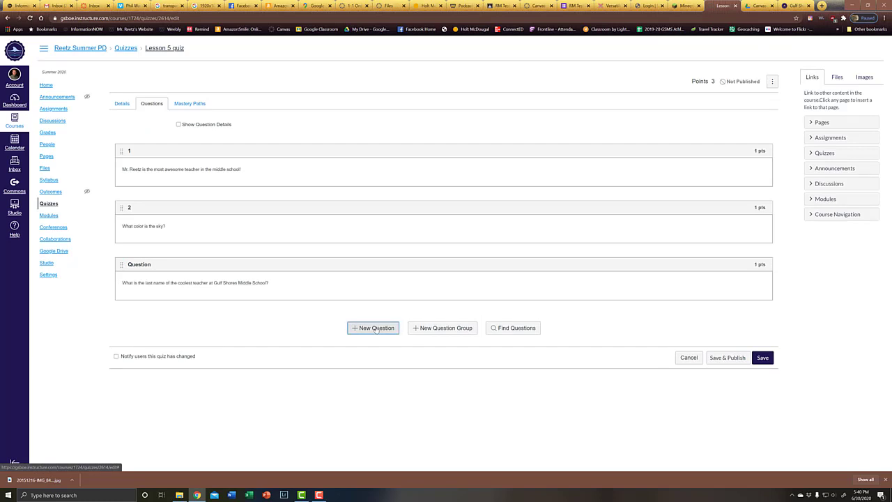
pyautogui.scroll(-3, 195, 201)
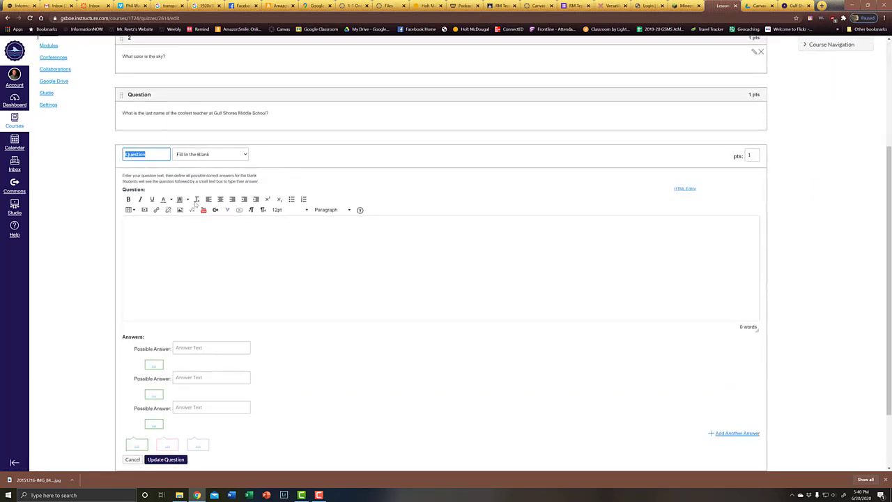
pyautogui.scroll(-1, 194, 202)
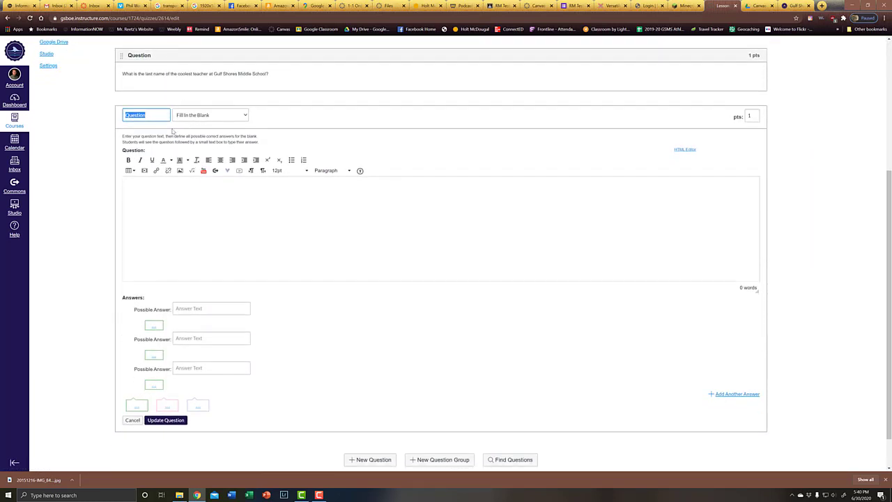
pyautogui.click(147, 57)
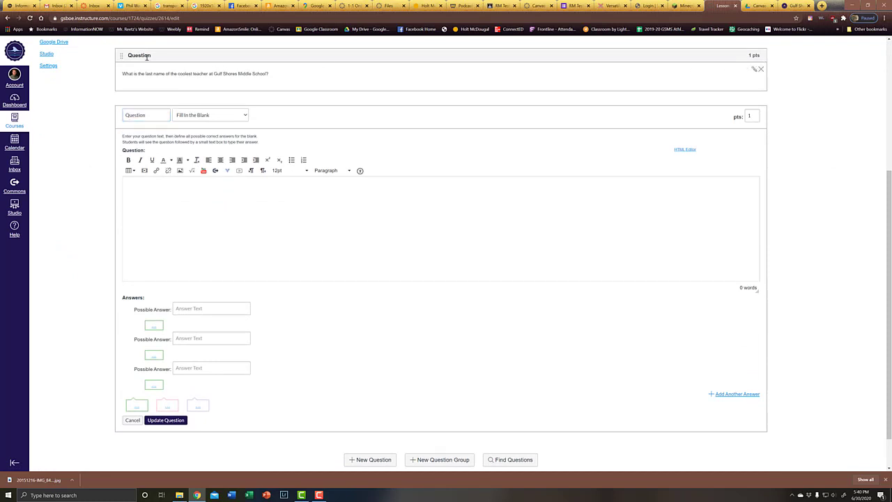
pyautogui.click(753, 71)
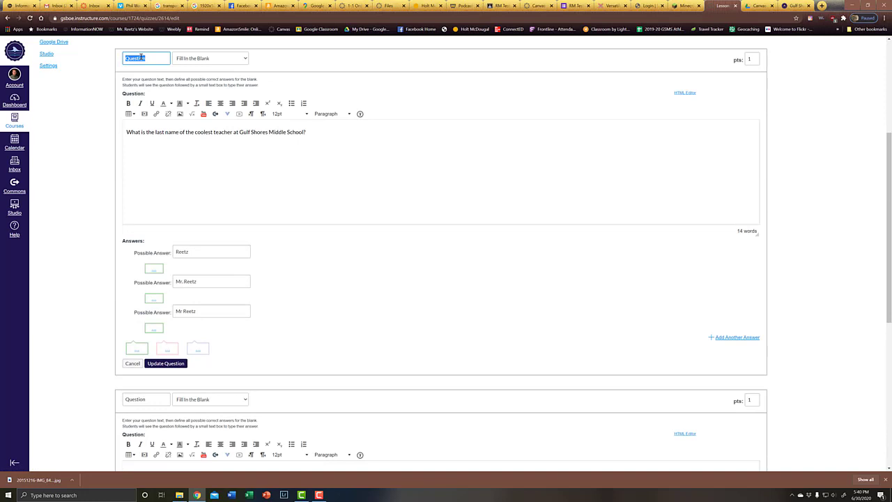
pyautogui.write('3')
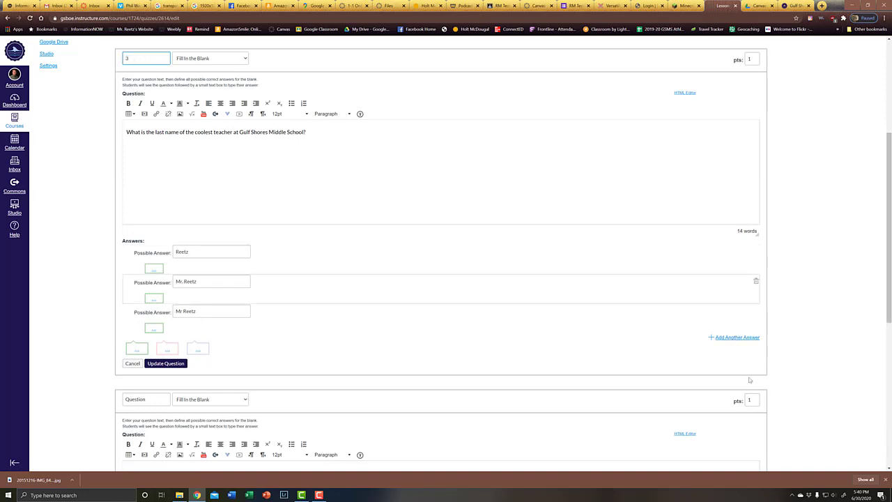
pyautogui.click(167, 363)
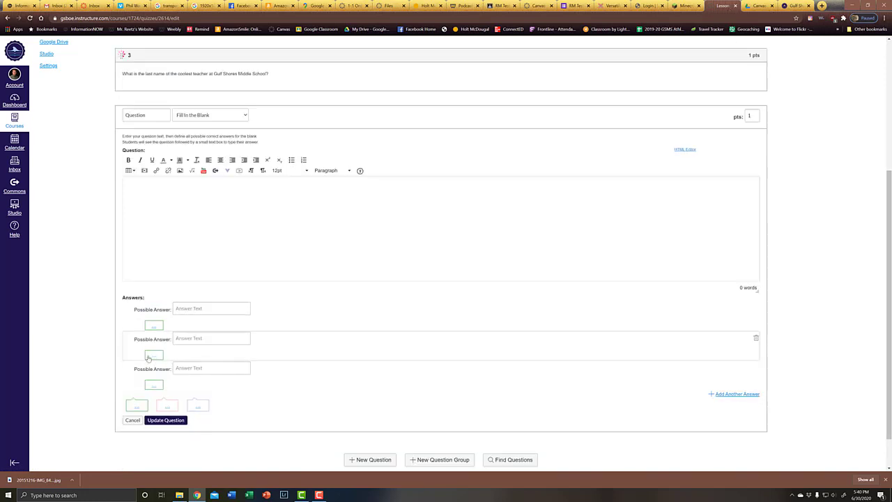
# Step: Name the new question 4 and set its type to Fill In Multiple Blanks
pyautogui.doubleClick(144, 114)
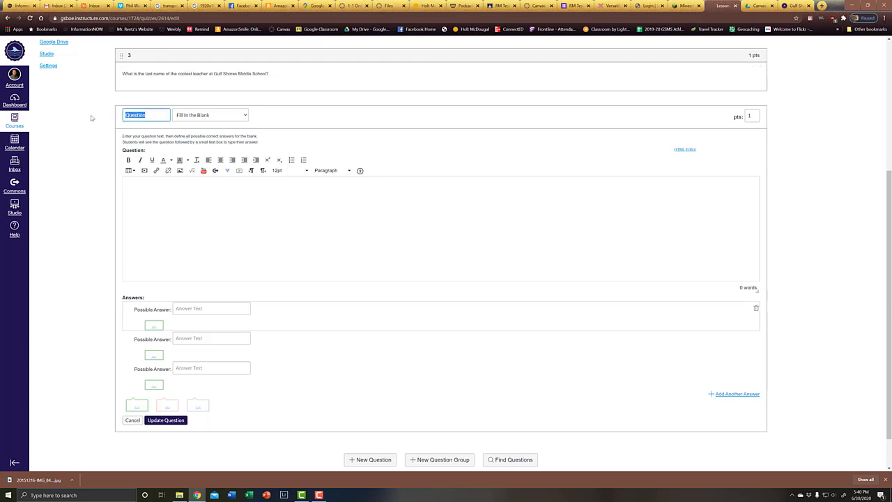
pyautogui.write('4')
pyautogui.click(219, 207)
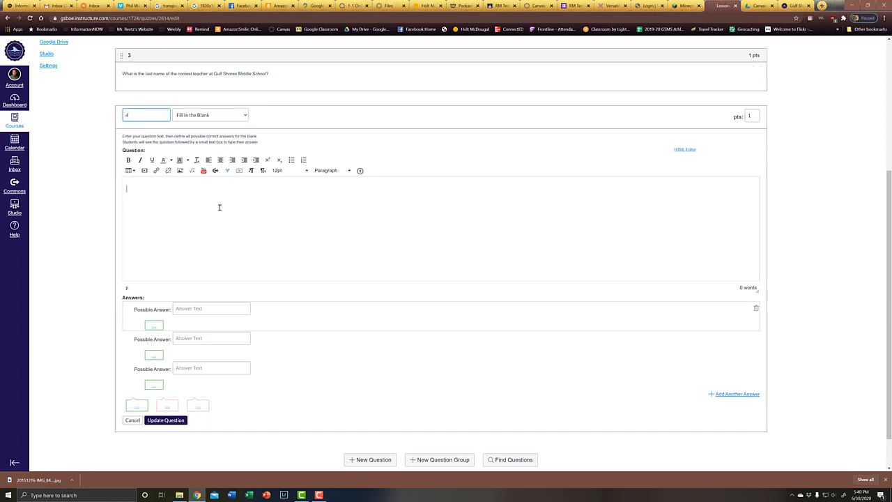
pyautogui.click(246, 116)
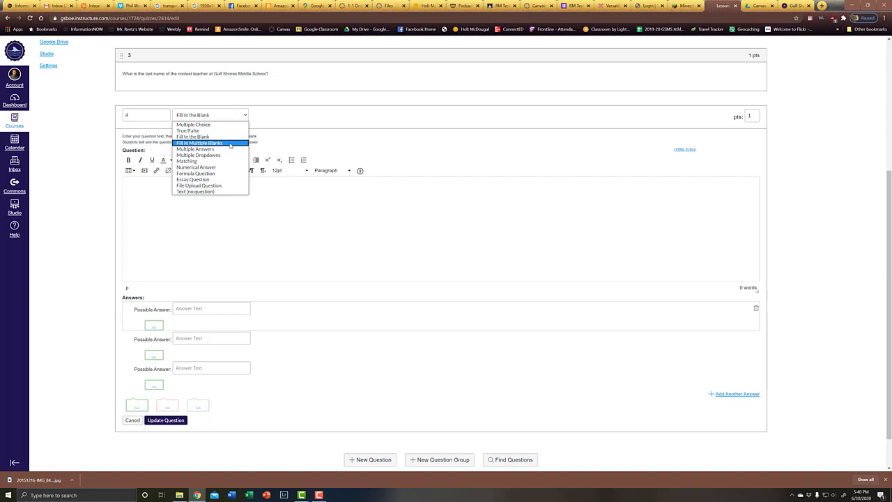
pyautogui.click(231, 143)
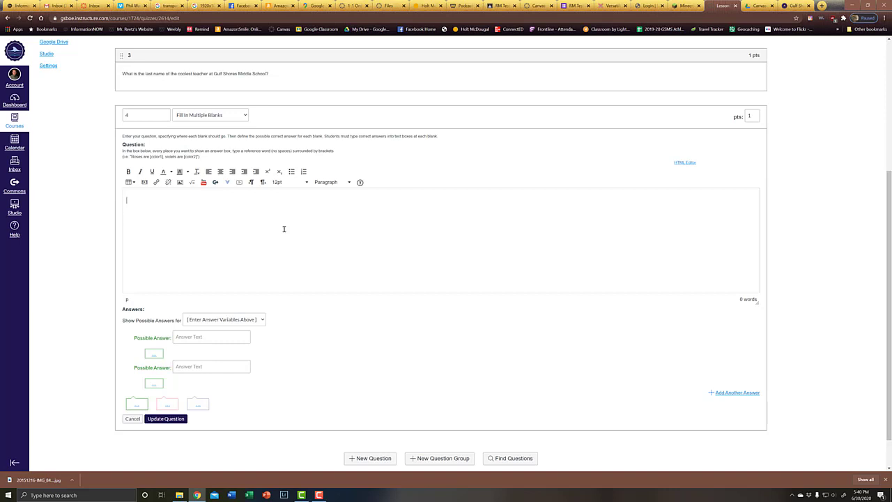
# Step: Enter "Answer the following questions?" as the opening line of question 4
pyautogui.write('Anw')
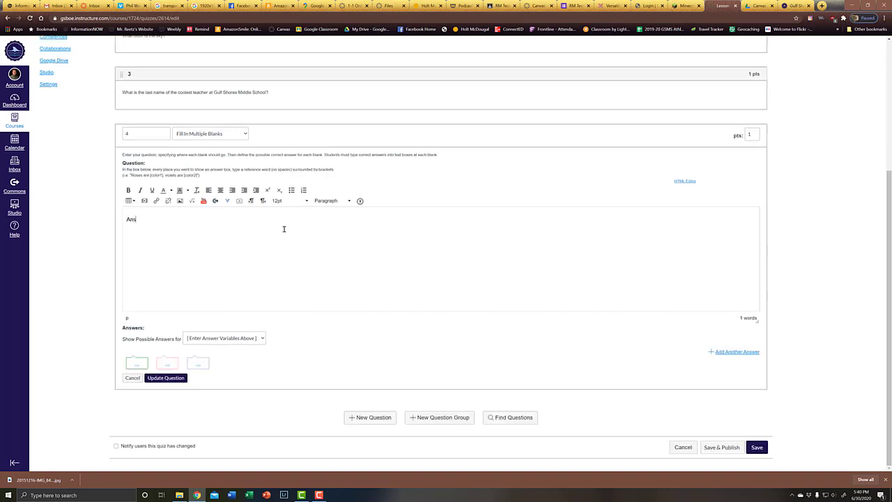
pyautogui.write('wer the following')
pyautogui.press('BackSpace')
pyautogui.press('BackSpace')
pyautogui.write('ne')
pyautogui.press('BackSpace')
pyautogui.write('g quetions')
pyautogui.press('BackSpace')
pyautogui.press('BackSpace')
pyautogui.press('BackSpace')
pyautogui.press('BackSpace')
pyautogui.press('BackSpace')
pyautogui.write('stions? ')
# Step: Add the line "1. Who is the coolest teacher at Gulf Shores Middle School" below the opening line
pyautogui.write('1')
pyautogui.write('. Wh')
pyautogui.write('at')
pyautogui.press('BackSpace')
pyautogui.press('BackSpace')
pyautogui.press('BackSpace')
pyautogui.press('BackSpace')
pyautogui.press('BackSpace')
pyautogui.write('Who is the')
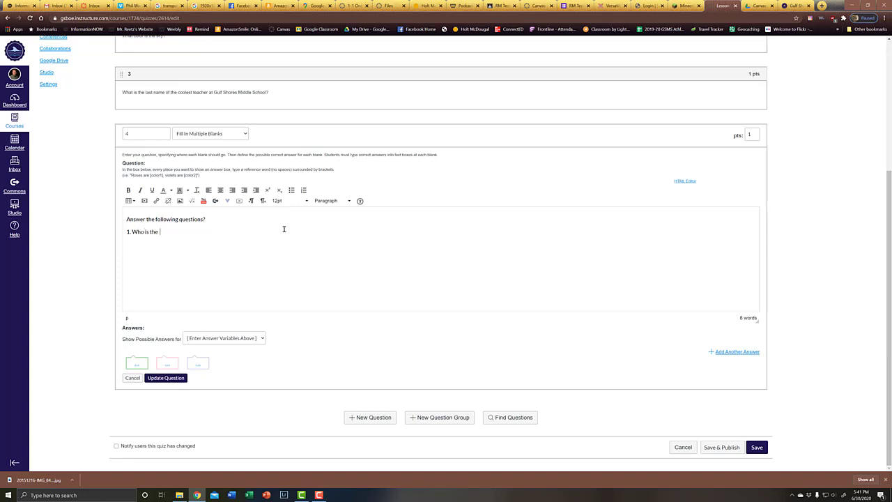
pyautogui.write('  coolest teacher at Gulf Shores Middle School ')
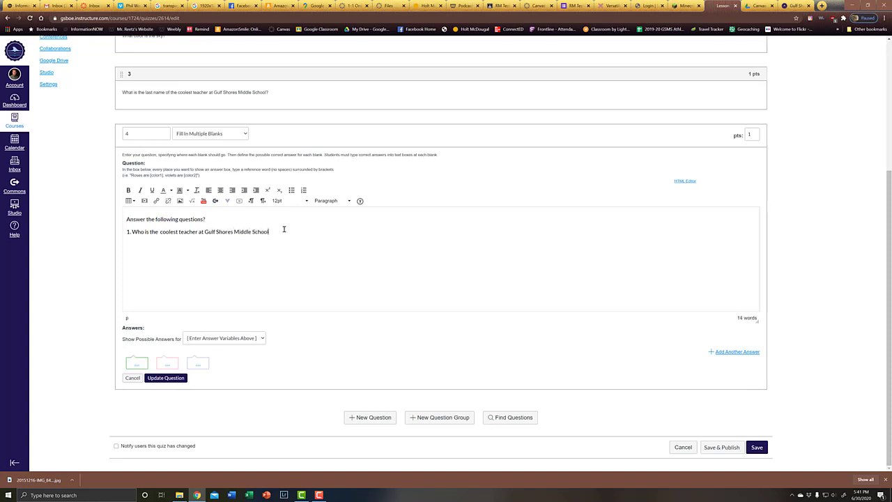
# Step: Add the lines "2. What subject does he teach?" and "3. What is his dog's name?" to the question text
pyautogui.write('2.')
pyautogui.write(' What subject')
pyautogui.write(' does')
pyautogui.write(' he teach')
pyautogui.write('? ')
pyautogui.write('3')
pyautogui.write('. What i')
pyautogui.write("s his dog's")
pyautogui.write(' n')
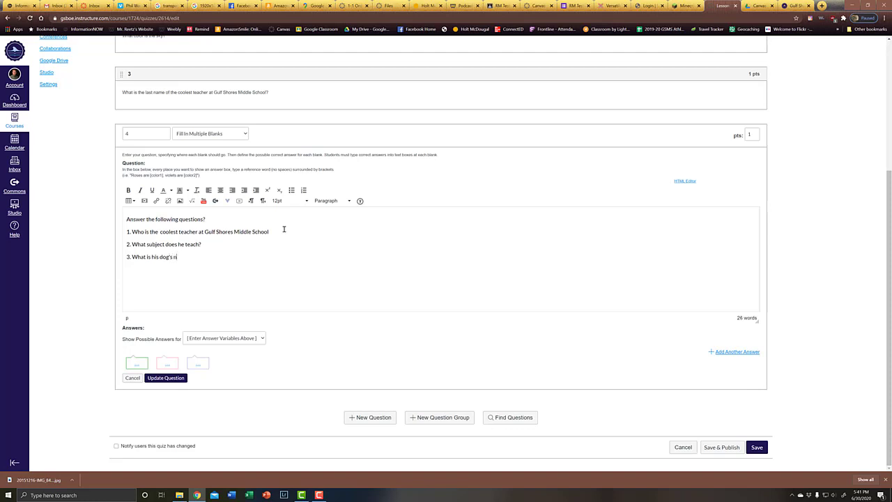
pyautogui.write('ame?')
# Step: Append the blank placeholders [Name], [subject] and [dog] to the ends of lines 1, 2 and 3 respectively
pyautogui.click(146, 172)
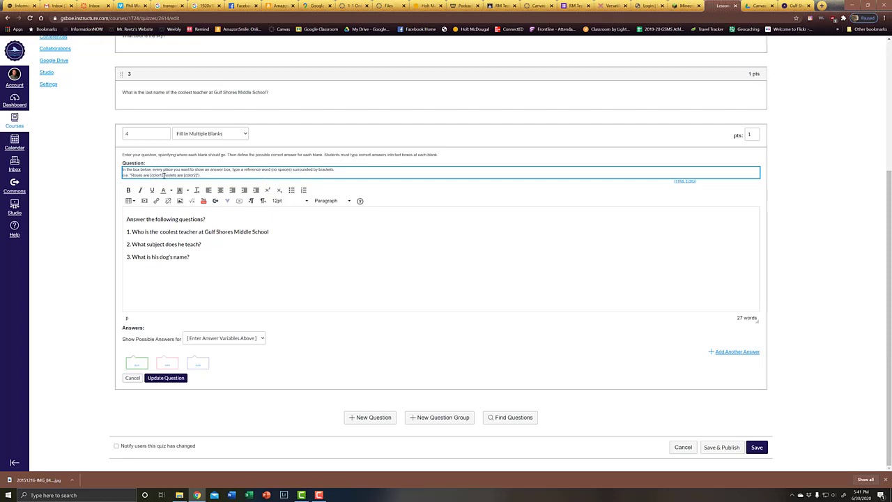
pyautogui.moveTo(164, 175)
pyautogui.mouseDown()
pyautogui.moveTo(151, 174)
pyautogui.moveTo(165, 175)
pyautogui.mouseUp()
pyautogui.click(212, 215)
pyautogui.click(308, 232)
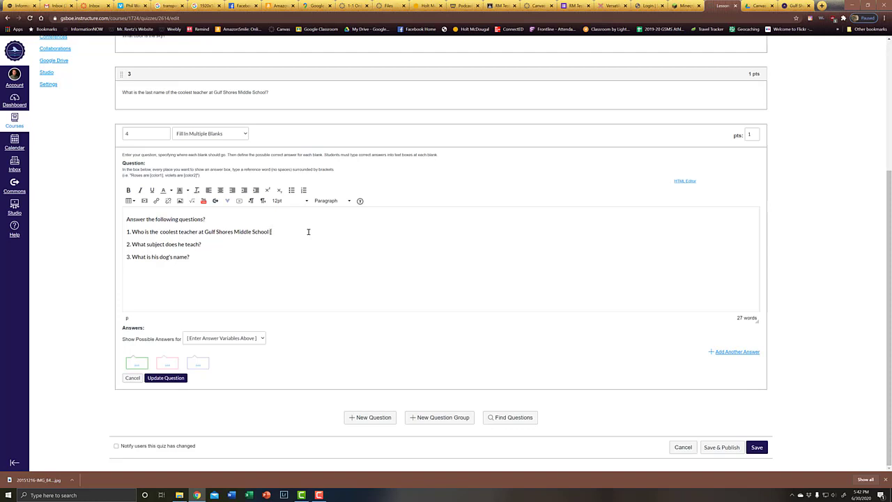
pyautogui.write('[Name]')
pyautogui.press('Down')
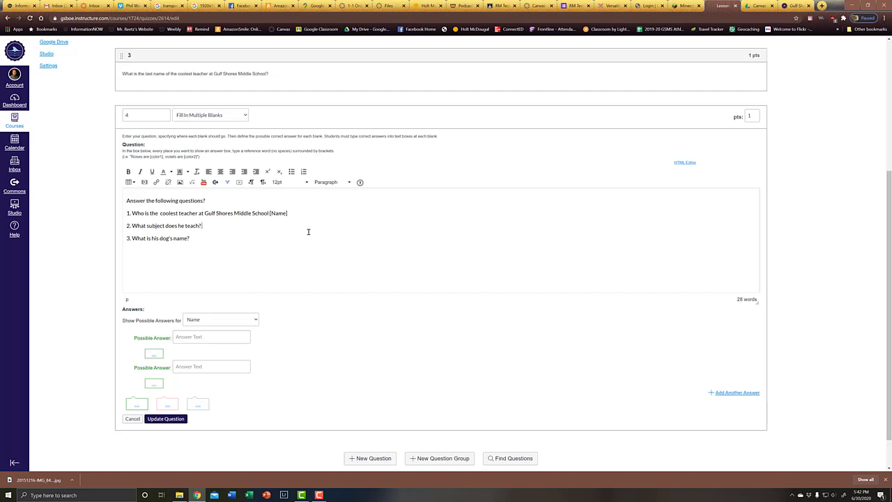
pyautogui.write('[')
pyautogui.write('s')
pyautogui.write('ubject')
pyautogui.write('dog')
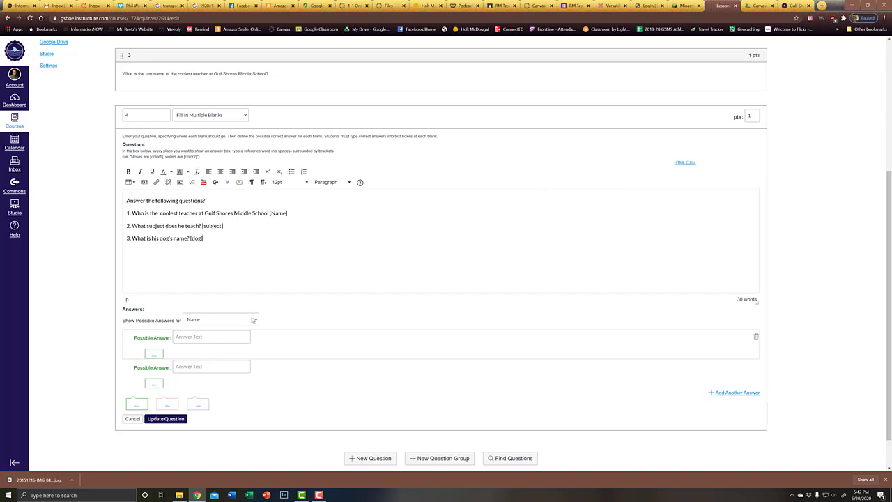
# Step: Enter three possible answers for the Name blank: the teacher's last name alone, with "Mr." and with "Mr" without a period
pyautogui.click(222, 338)
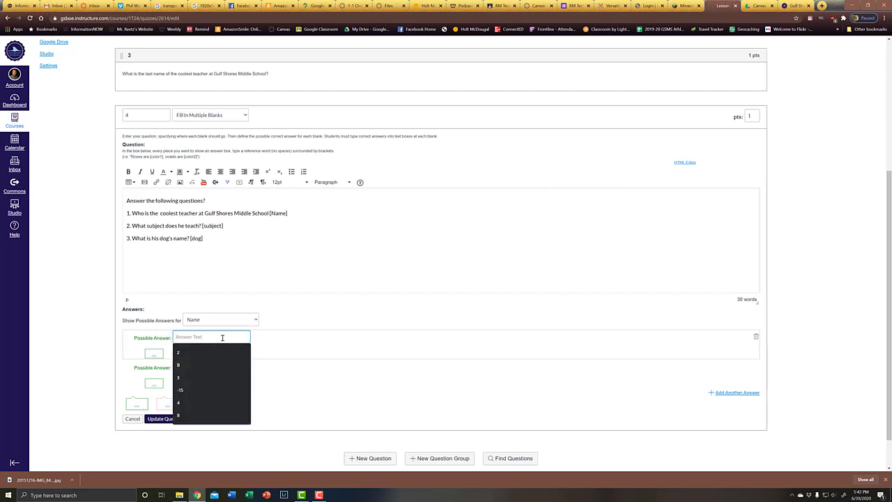
pyautogui.write('Reetz')
pyautogui.press('Tab')
pyautogui.press('Tab')
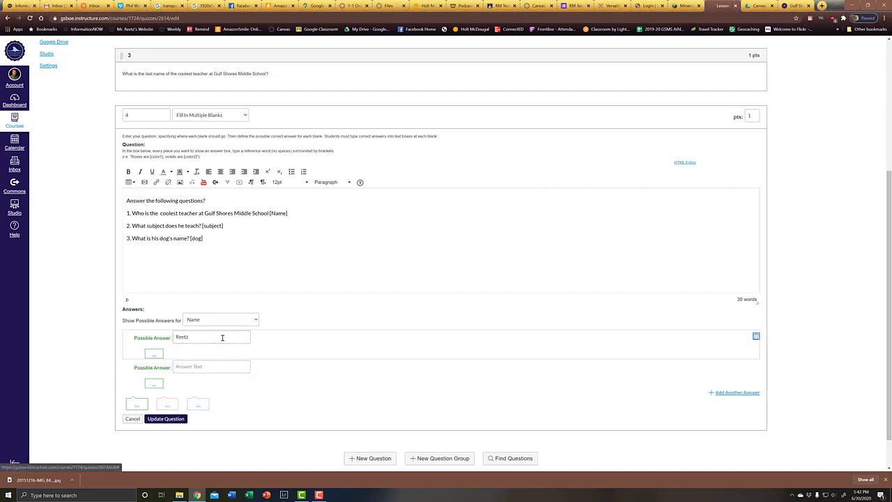
pyautogui.write('Mr. Reetz')
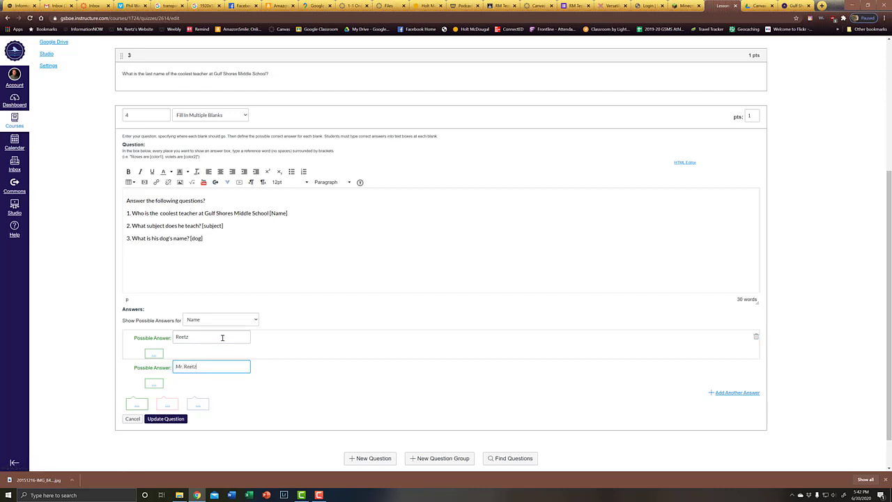
pyautogui.press('Tab')
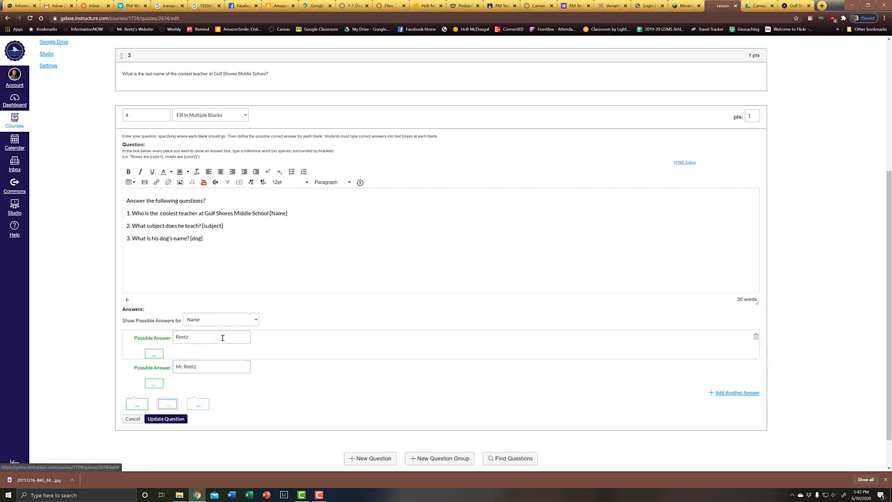
pyautogui.press('Tab')
pyautogui.press('Return')
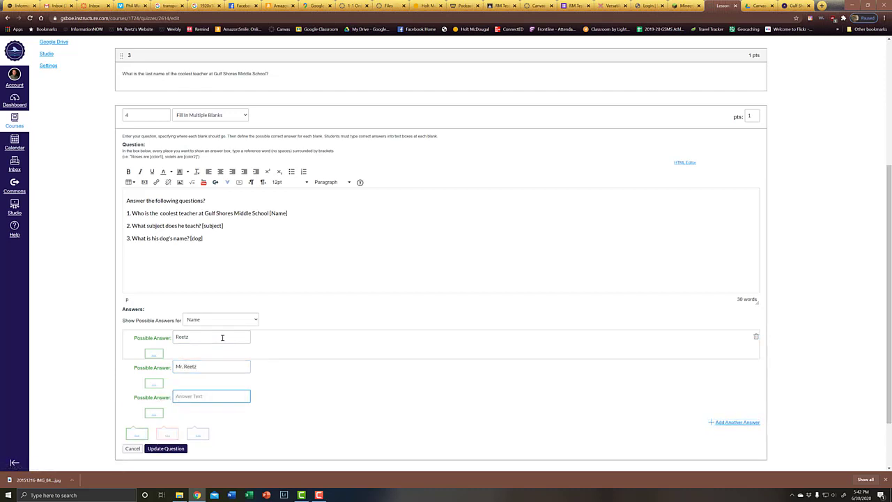
pyautogui.write('Mr Reetz')
# Step: Enter "Math" and "Mathematics" as the first two possible answers for the subject blank
pyautogui.click(256, 320)
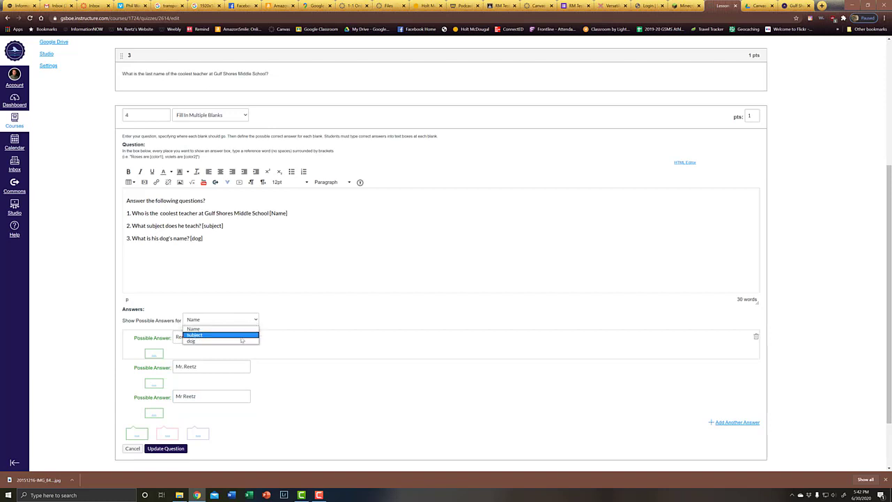
pyautogui.click(240, 334)
pyautogui.click(229, 339)
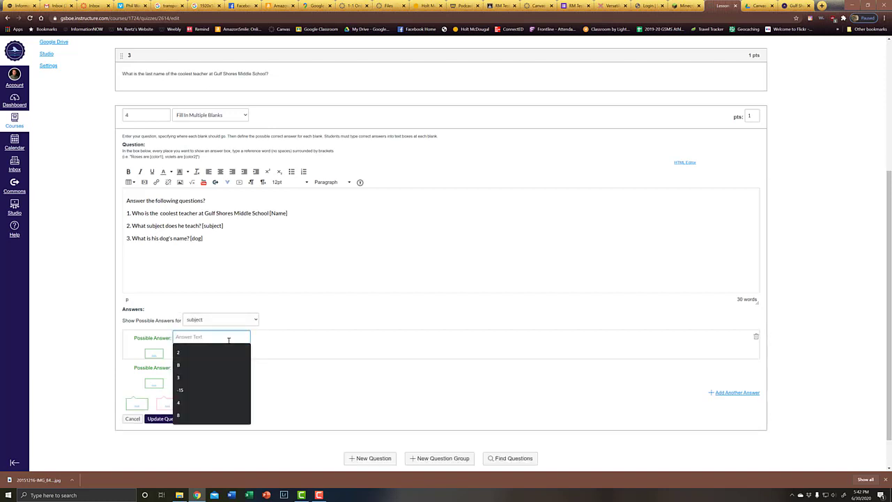
pyautogui.write('Math')
pyautogui.press('Tab')
pyautogui.press('Tab')
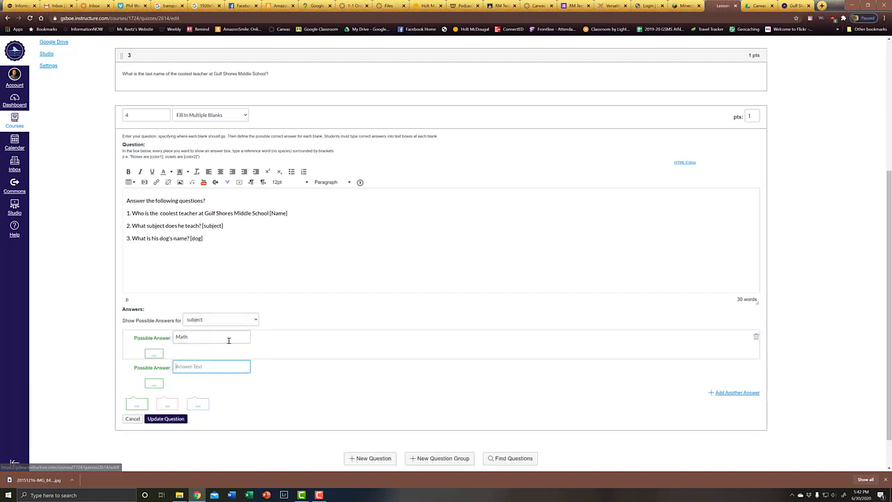
pyautogui.write('Mathematics')
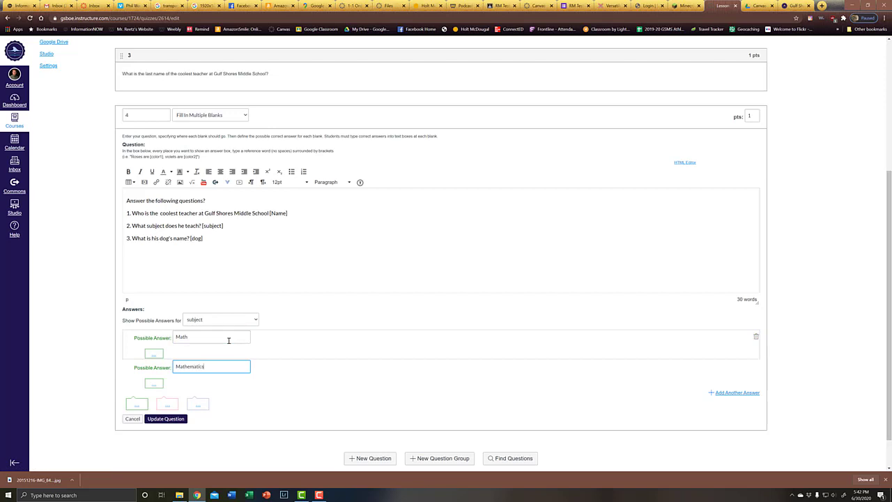
# Step: Add "Algebra" and "Algebra I" as further possible answers for the subject blank
pyautogui.press('Tab')
pyautogui.press('Tab')
pyautogui.press('Return')
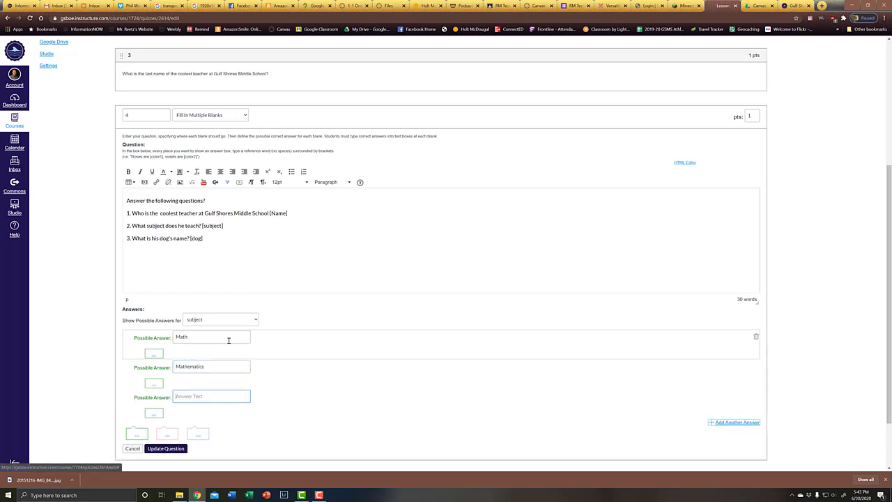
pyautogui.write('Algebra')
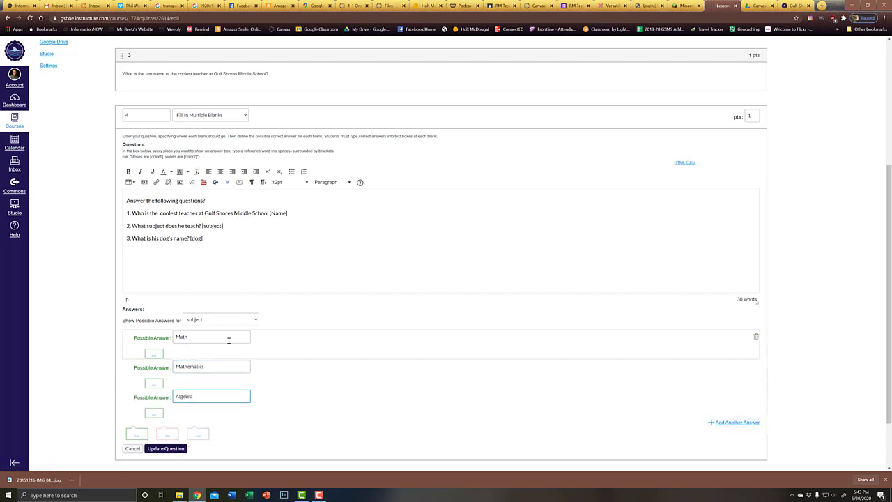
pyautogui.press('Tab')
pyautogui.press('Return')
pyautogui.write('Alg')
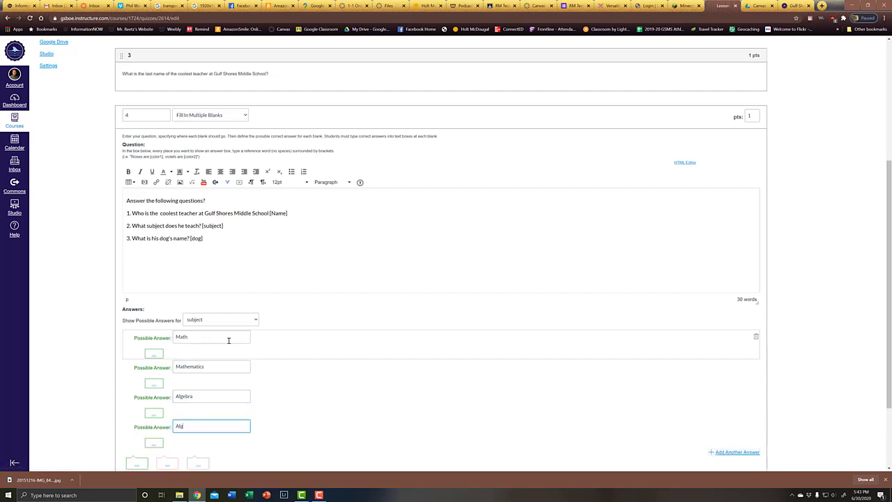
pyautogui.write('ea')
pyautogui.write('ra I')
# Step: Add "Advanced Math" as a fifth possible answer for the subject blank
pyautogui.press('Tab')
pyautogui.press('Return')
pyautogui.write('Advan')
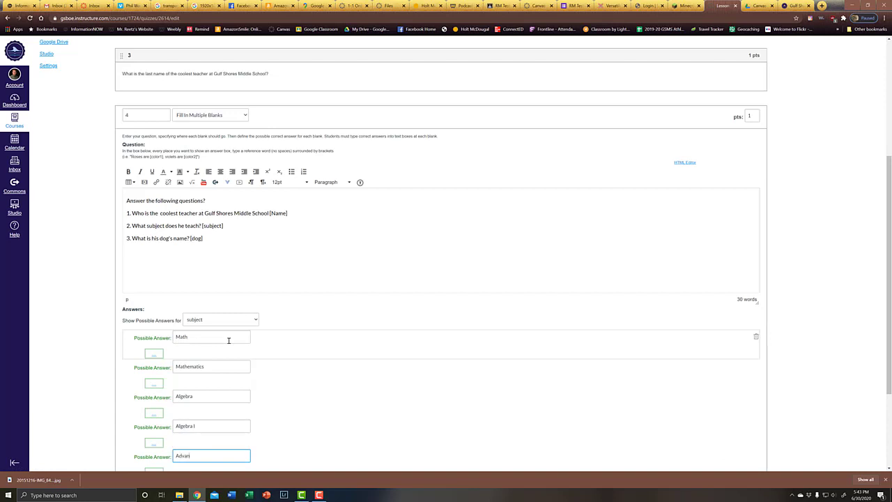
pyautogui.write('ced mathath')
# Step: Make "Radar" the only possible answer for the dog blank and save question 4
pyautogui.scroll(-3, 213, 331)
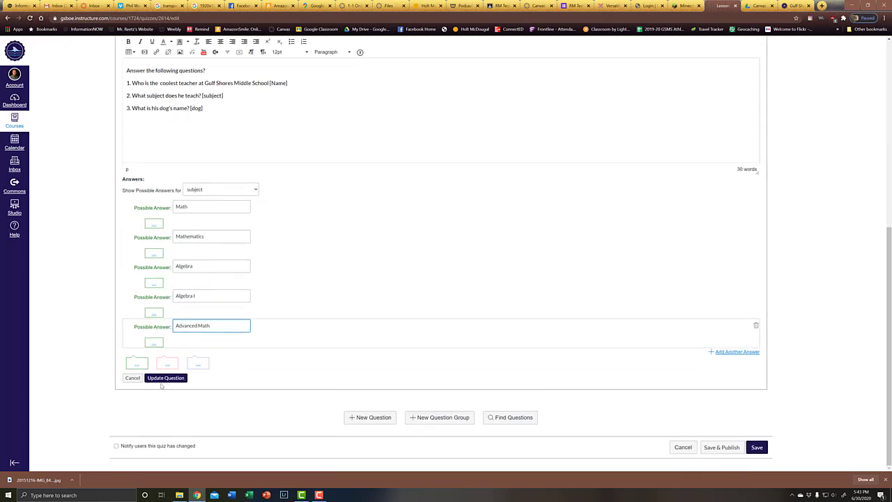
pyautogui.click(200, 191)
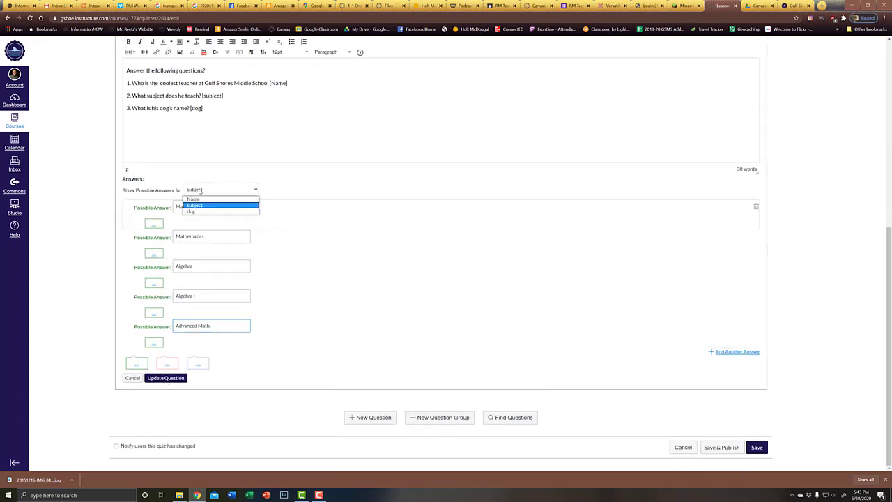
pyautogui.click(203, 211)
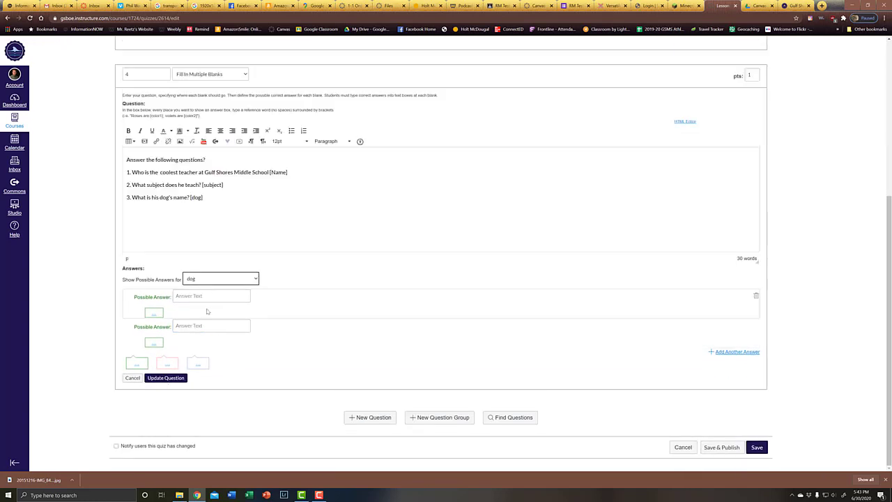
pyautogui.click(207, 297)
pyautogui.write('Radar')
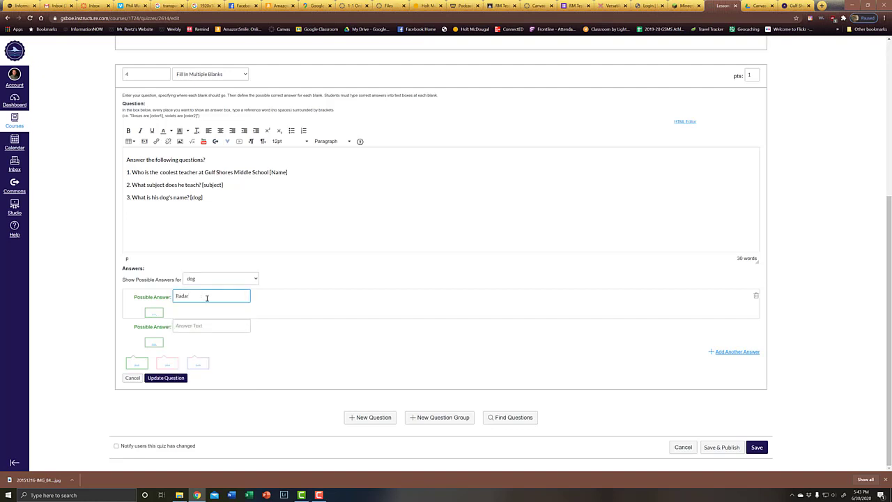
pyautogui.press('Tab')
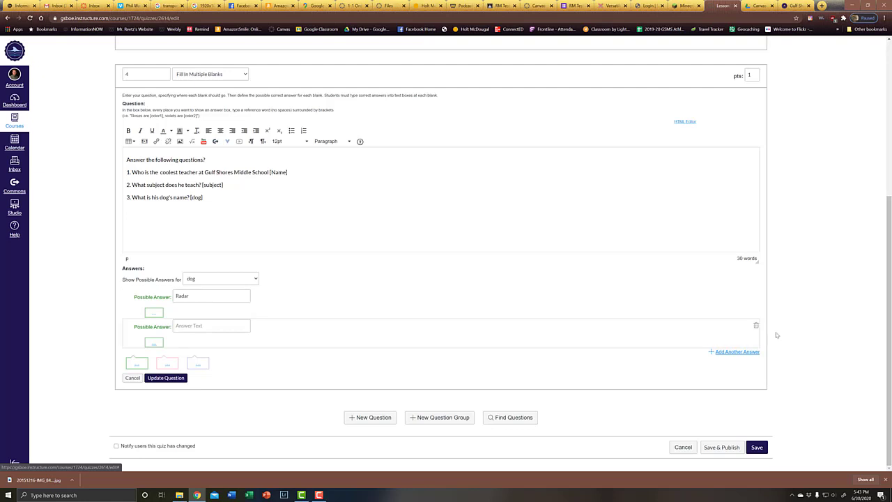
pyautogui.click(756, 327)
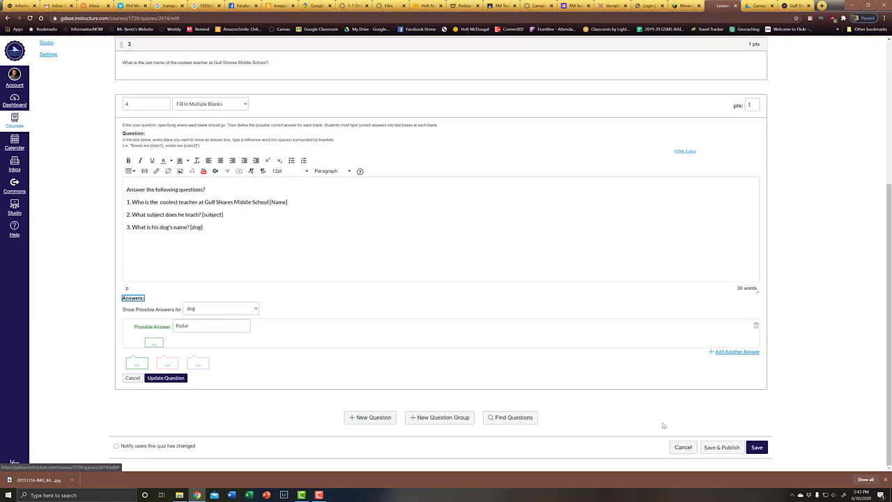
pyautogui.click(171, 378)
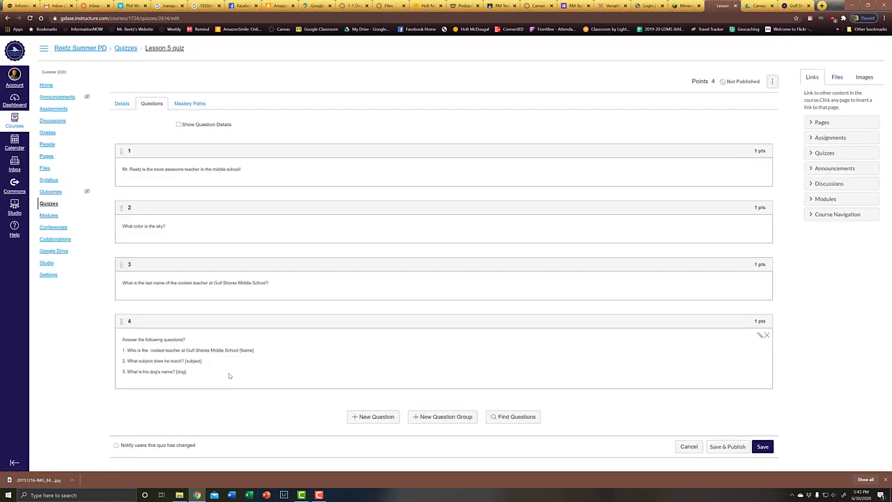
# Step: Show the question details and review the correct answers of all four questions, including question 4's subject and dog blanks
pyautogui.click(178, 124)
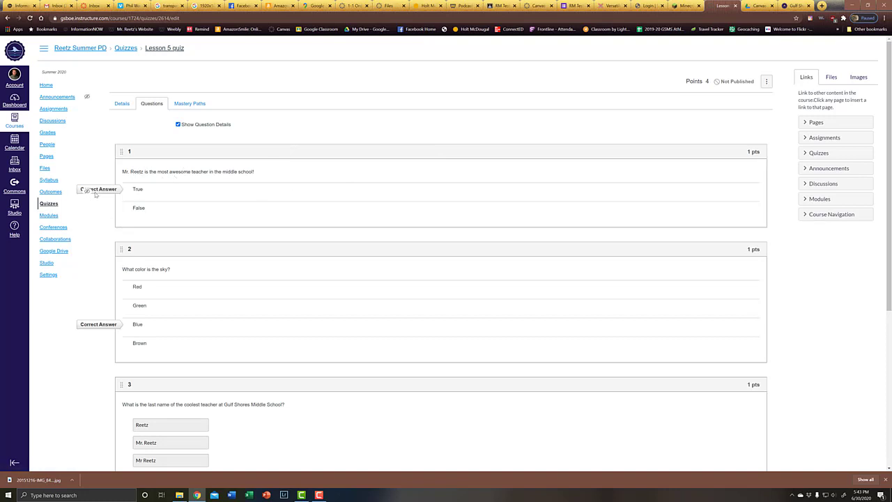
pyautogui.scroll(-3, 97, 195)
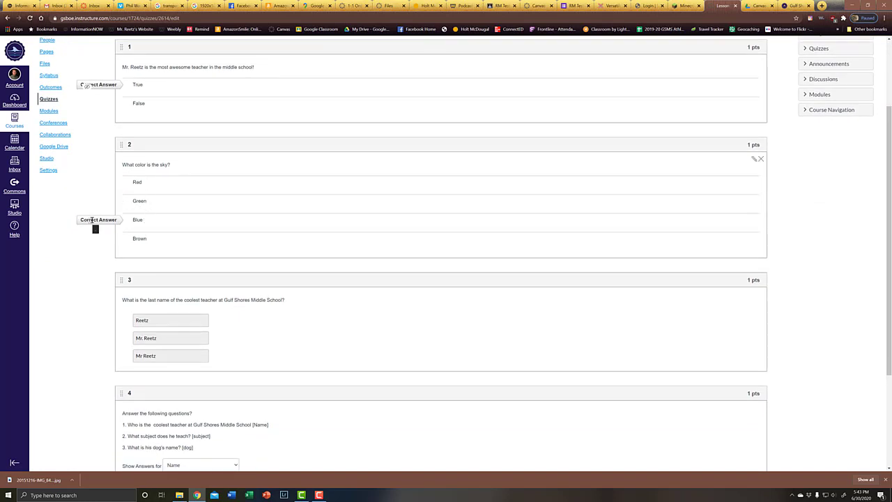
pyautogui.scroll(-2, 99, 223)
pyautogui.scroll(-1, 101, 221)
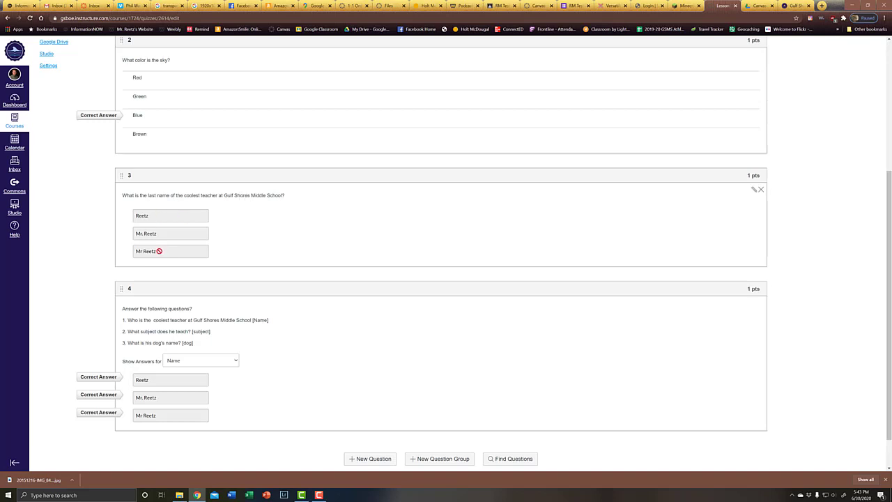
pyautogui.scroll(-1, 152, 265)
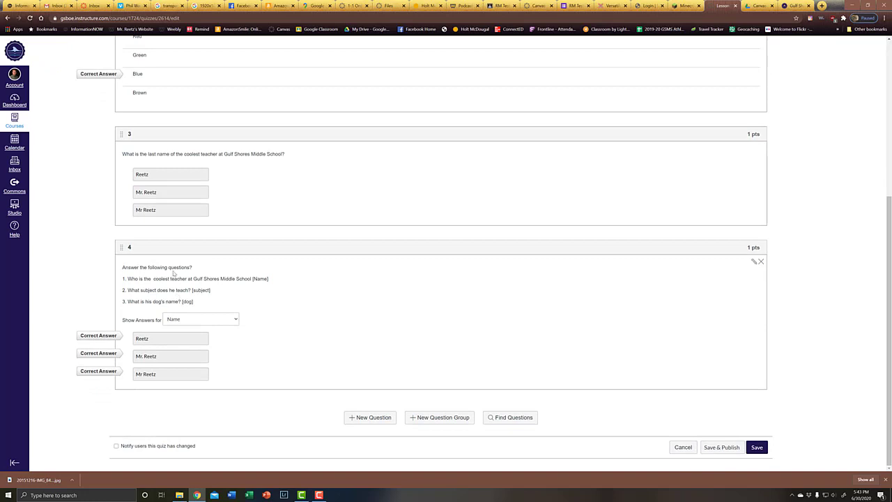
pyautogui.click(236, 320)
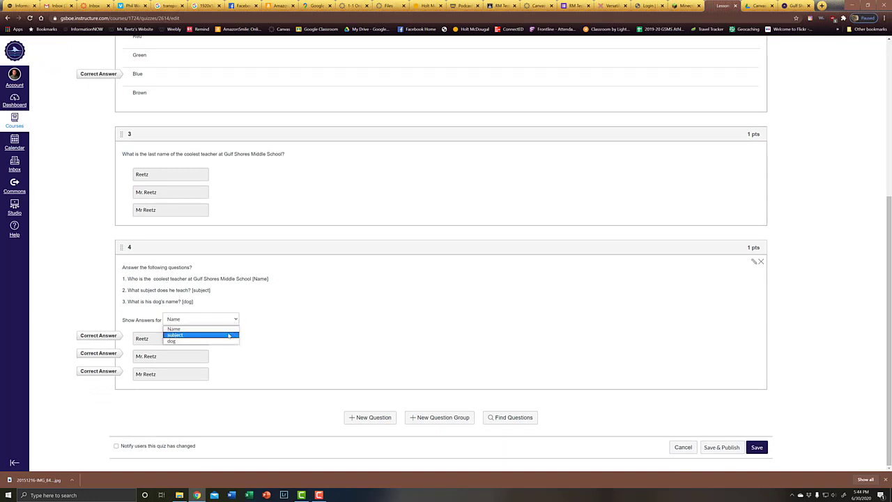
pyautogui.click(232, 334)
pyautogui.click(236, 318)
pyautogui.click(233, 342)
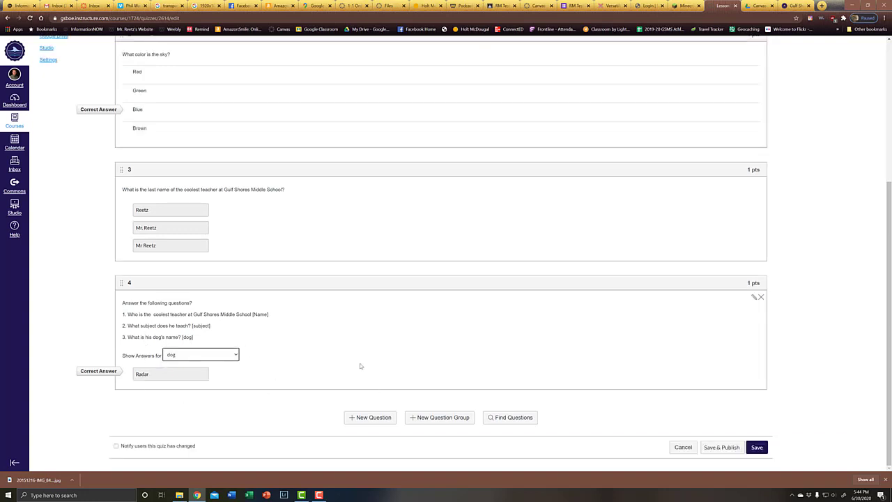
pyautogui.scroll(3, 396, 361)
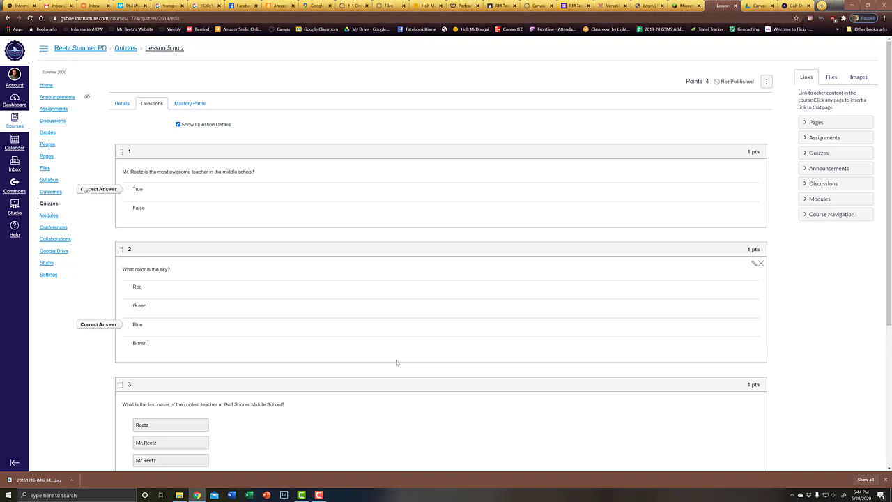
pyautogui.scroll(-3, 396, 359)
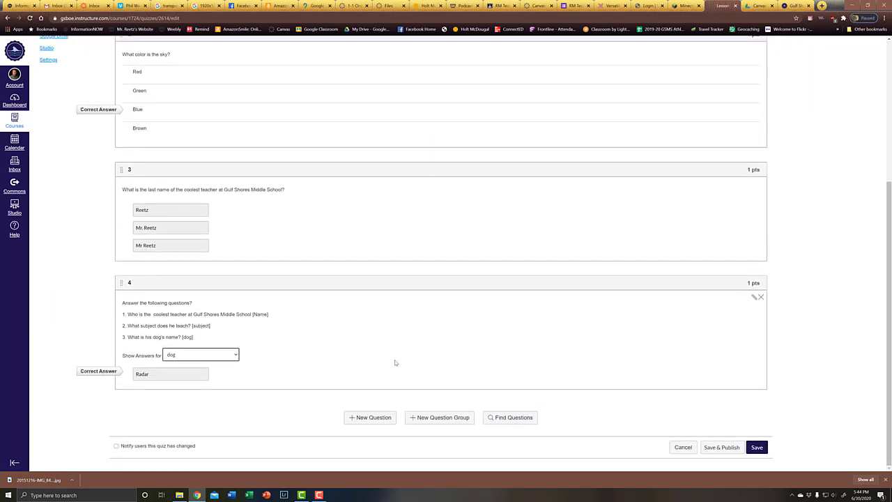
# Step: Start a new blank question, and set question 4 to 3 points and save it
pyautogui.click(369, 418)
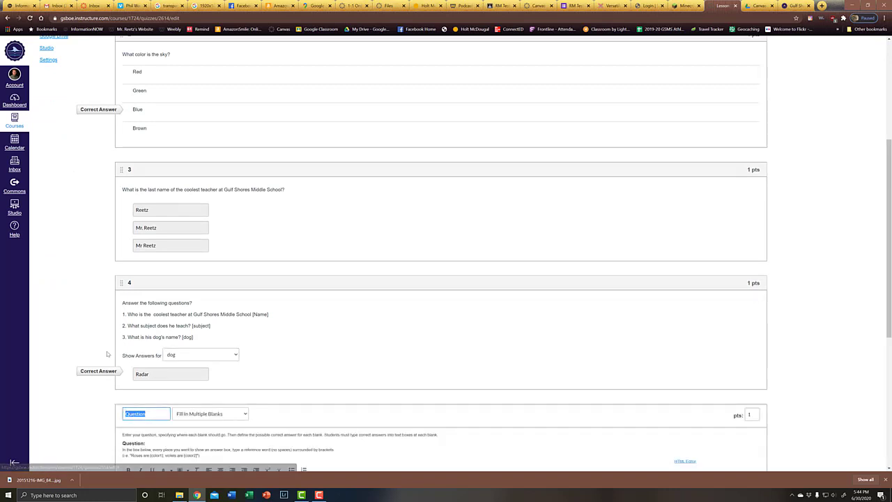
pyautogui.click(754, 299)
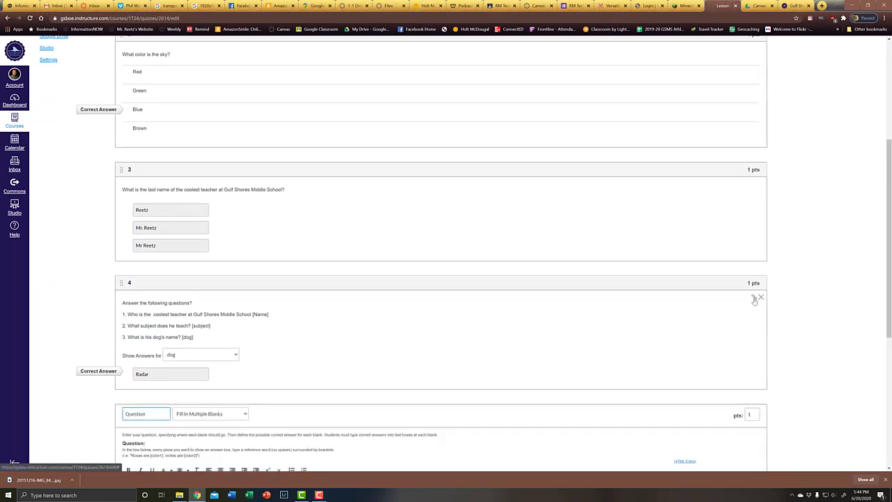
pyautogui.click(754, 298)
pyautogui.click(754, 286)
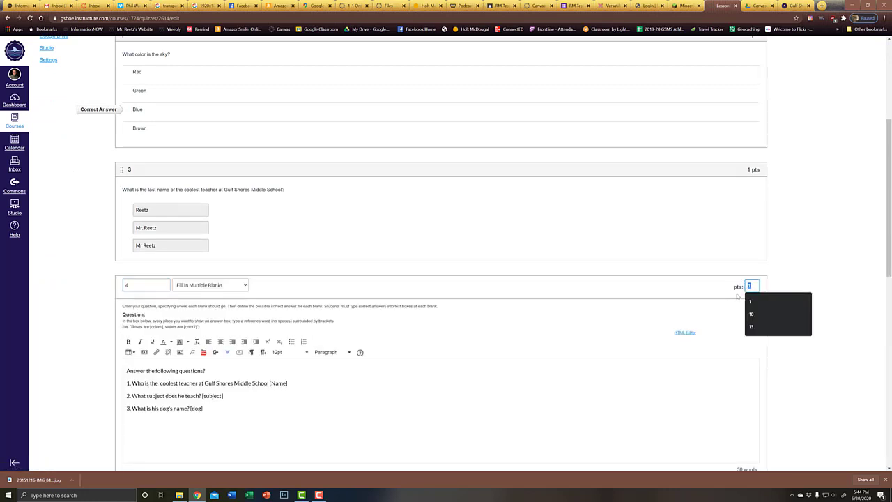
pyautogui.scroll(-5, 843, 372)
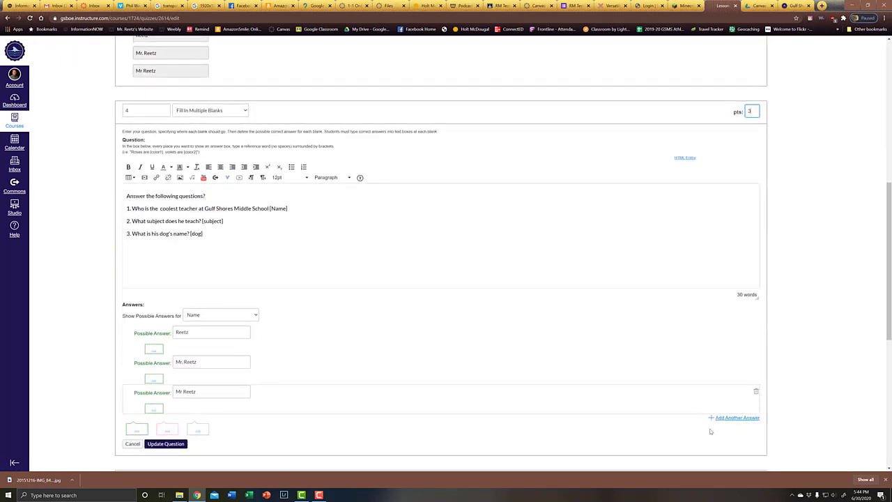
pyautogui.click(132, 339)
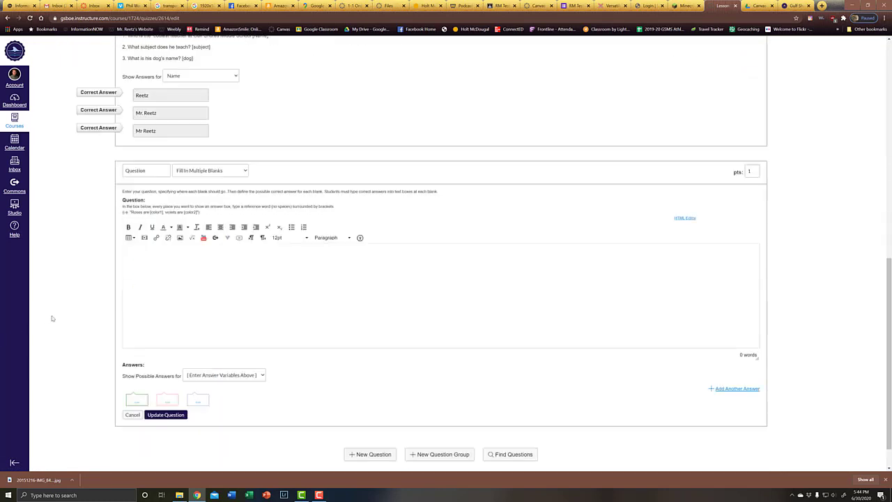
# Step: Name the new question "5" and set its type to Multiple Answers
pyautogui.moveTo(161, 171); pyautogui.dragTo(106, 172)
pyautogui.write('5')
pyautogui.click(245, 172)
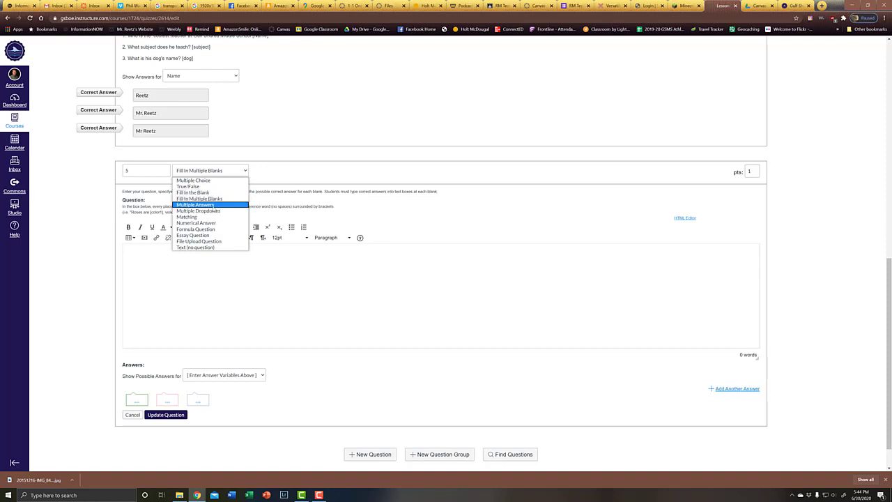
pyautogui.click(214, 205)
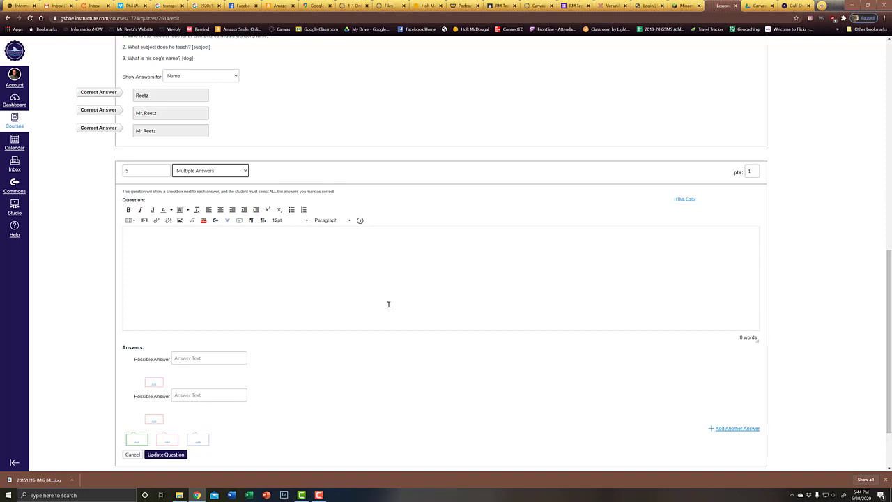
# Step: Enter the text of question 5, asking what pets live in the teacher's household
pyautogui.click(393, 275)
pyautogui.write('Wa')
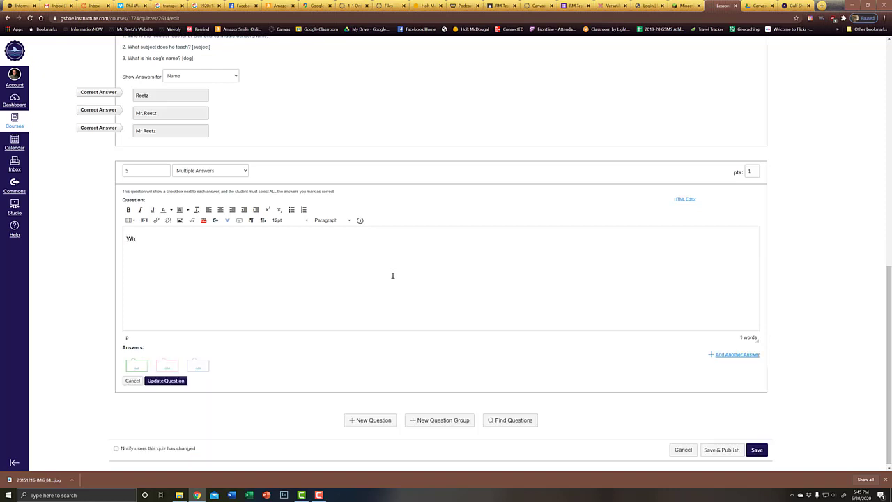
pyautogui.write('at pets live in the Reetz household')
# Step: Add six empty possible answers to question 5
pyautogui.click(737, 354)
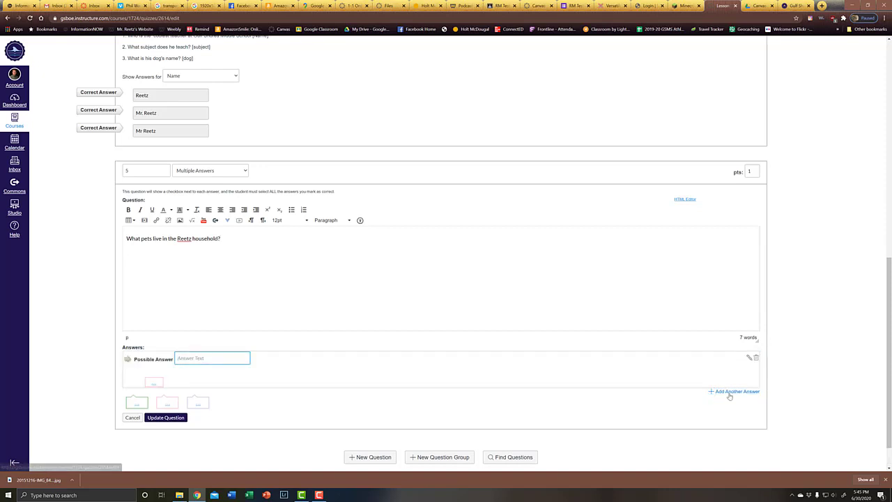
pyautogui.click(732, 392)
pyautogui.click(730, 428)
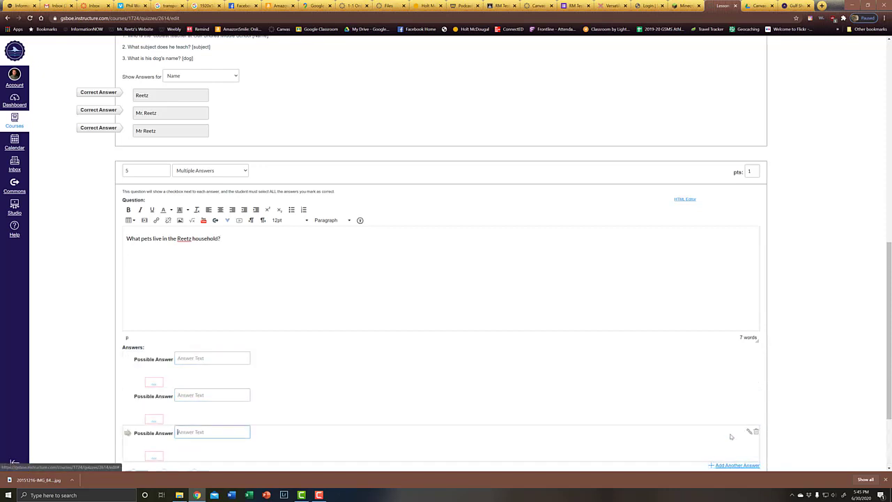
pyautogui.scroll(-2, 731, 437)
pyautogui.click(732, 356)
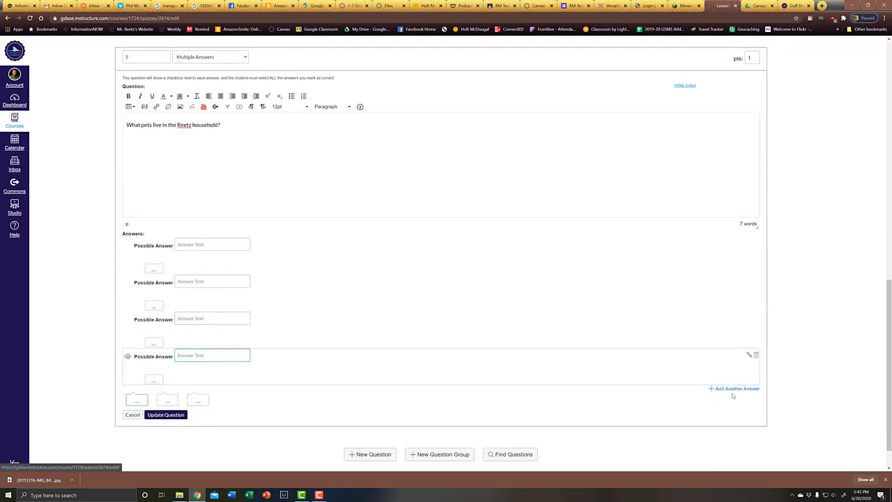
pyautogui.click(733, 390)
pyautogui.click(731, 426)
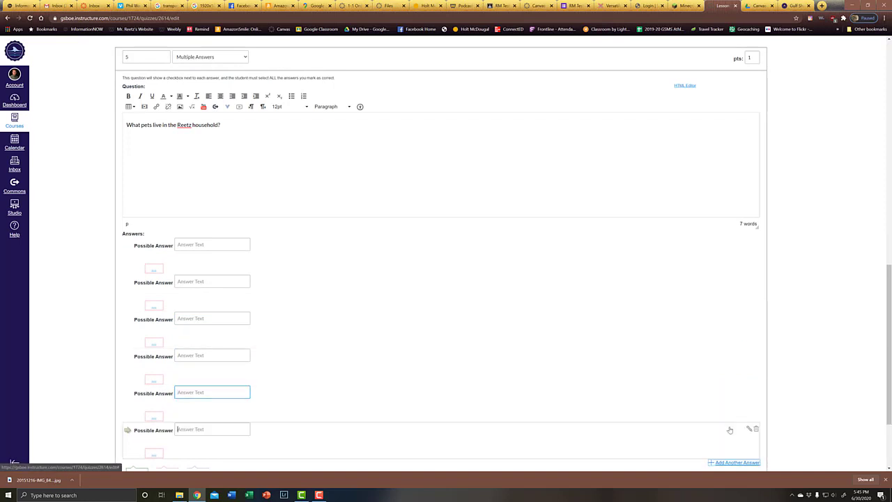
# Step: Enter Dog and Ducks as the first two answers of question 5 and mark both as correct
pyautogui.click(204, 245)
pyautogui.write('Do')
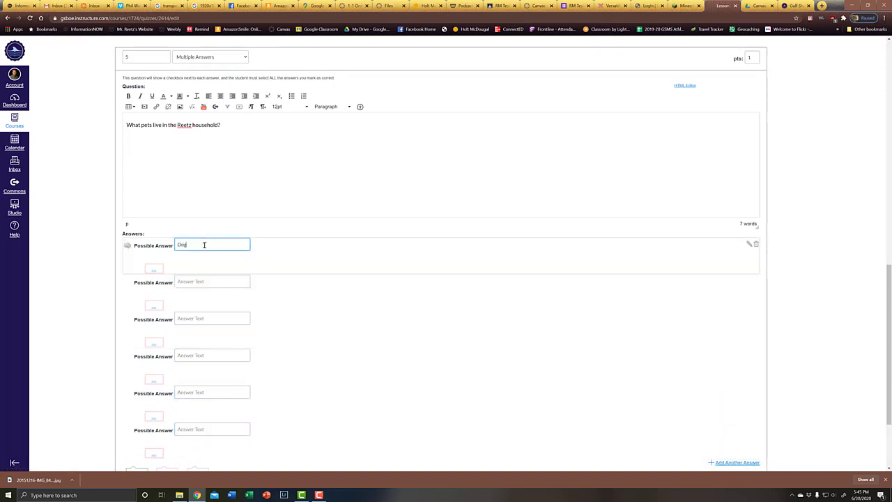
pyautogui.write('g')
pyautogui.click(200, 281)
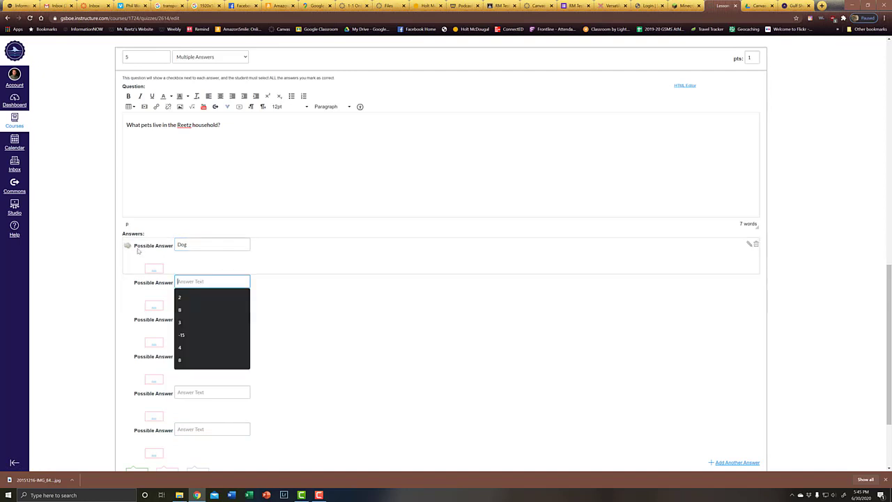
pyautogui.click(127, 244)
pyautogui.click(193, 281)
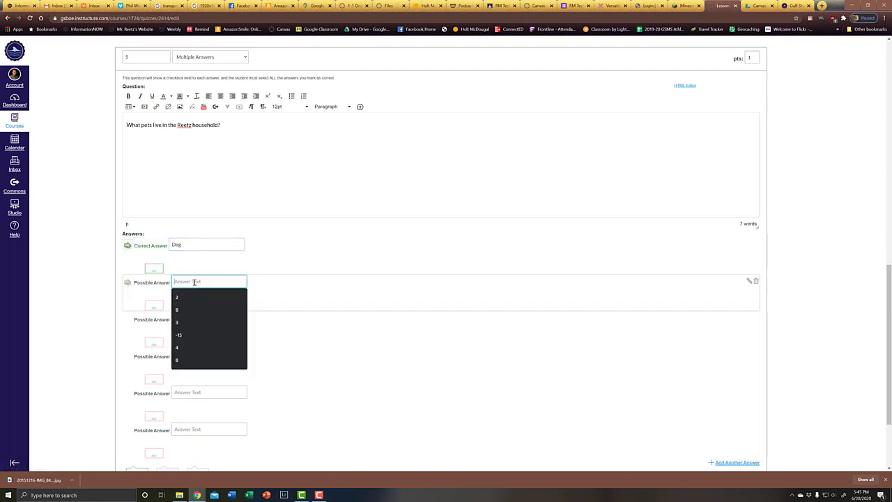
pyautogui.write('Duyck')
pyautogui.write('cks')
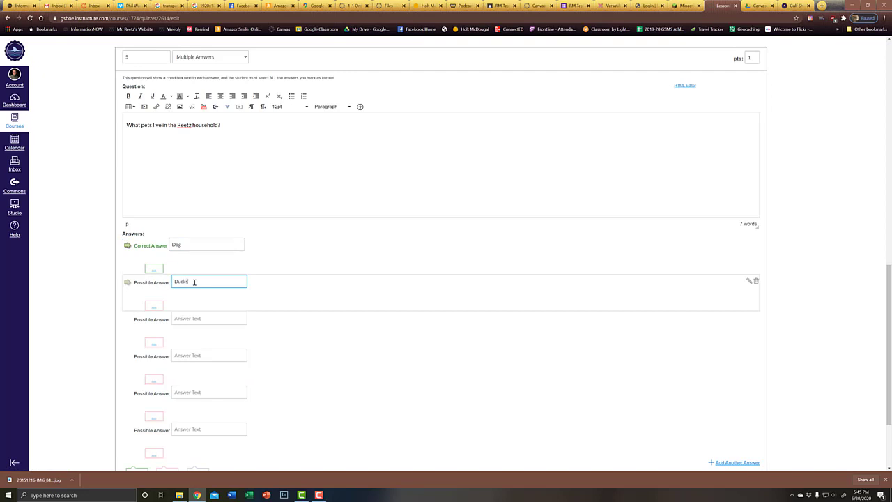
pyautogui.click(126, 281)
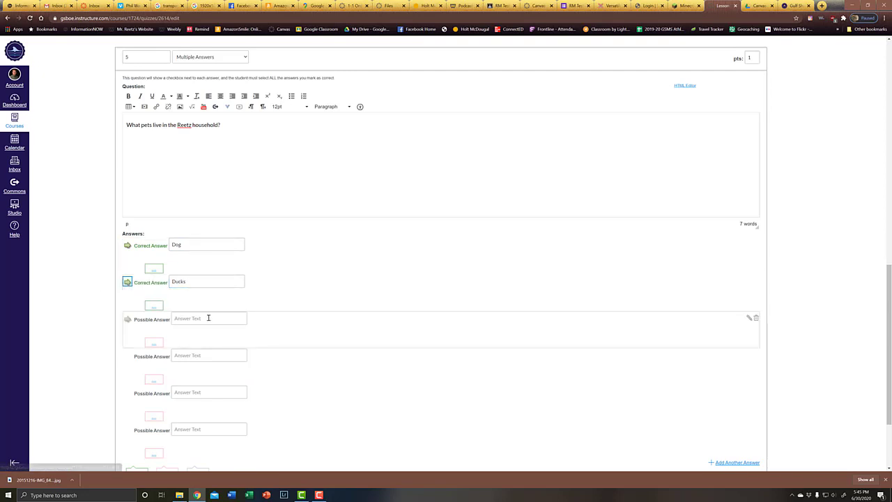
# Step: Enter Dragons as the third answer of question 5 and mark it as correct
pyautogui.click(207, 318)
pyautogui.write('Drar')
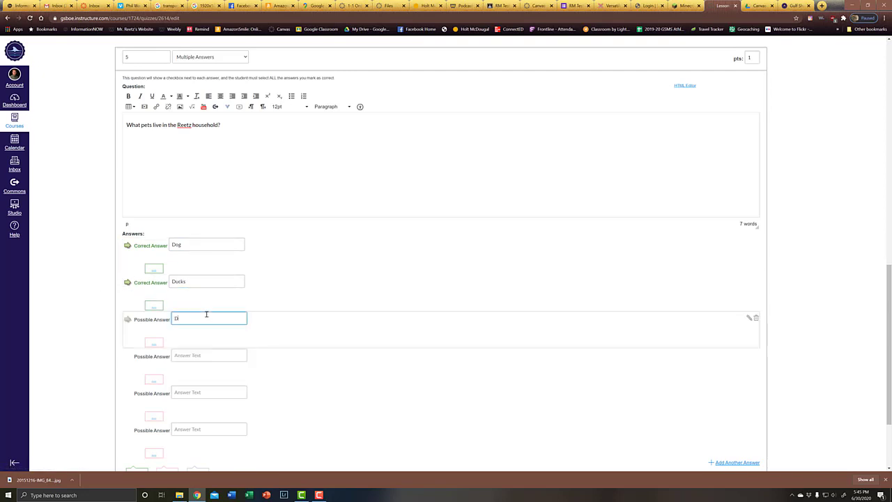
pyautogui.write('gons')
pyautogui.click(127, 318)
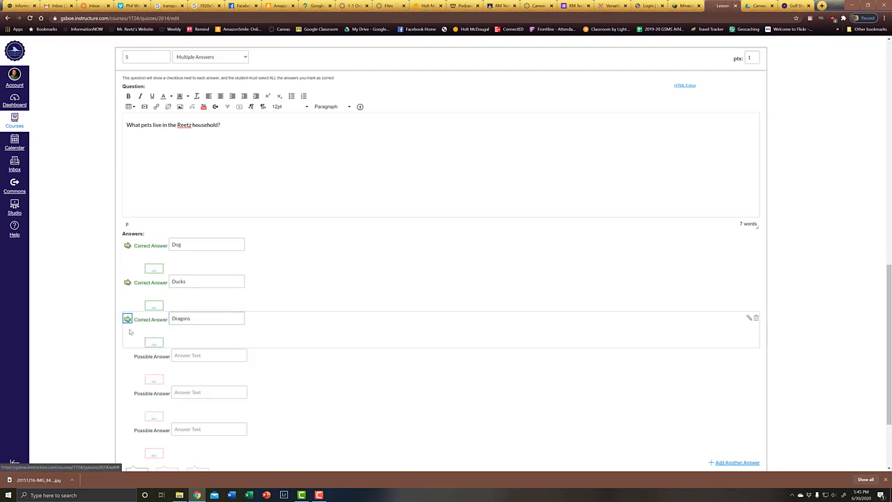
# Step: Enter Cats and Finches as the fourth and fifth answers and mark both as correct
pyautogui.click(188, 359)
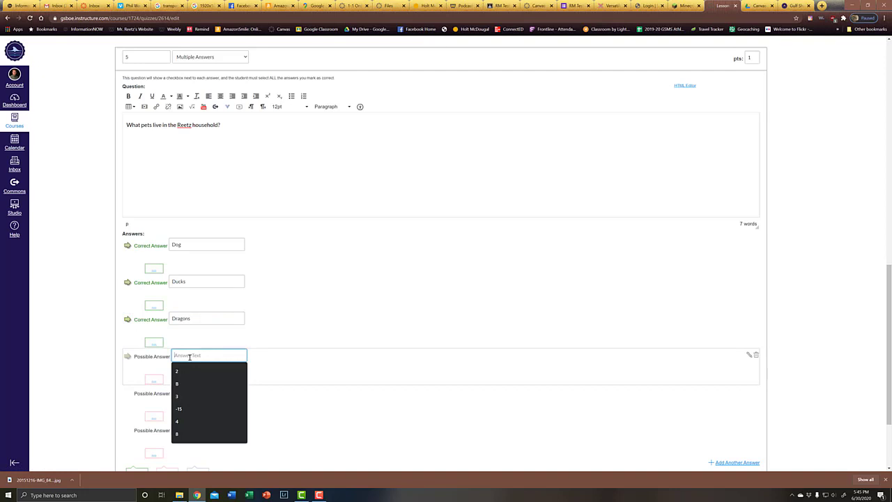
pyautogui.write('Cats')
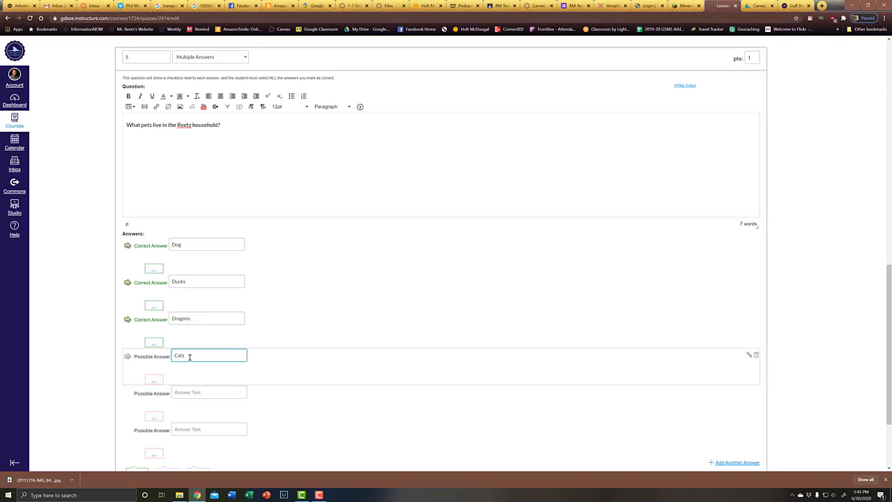
pyautogui.click(127, 356)
pyautogui.click(197, 393)
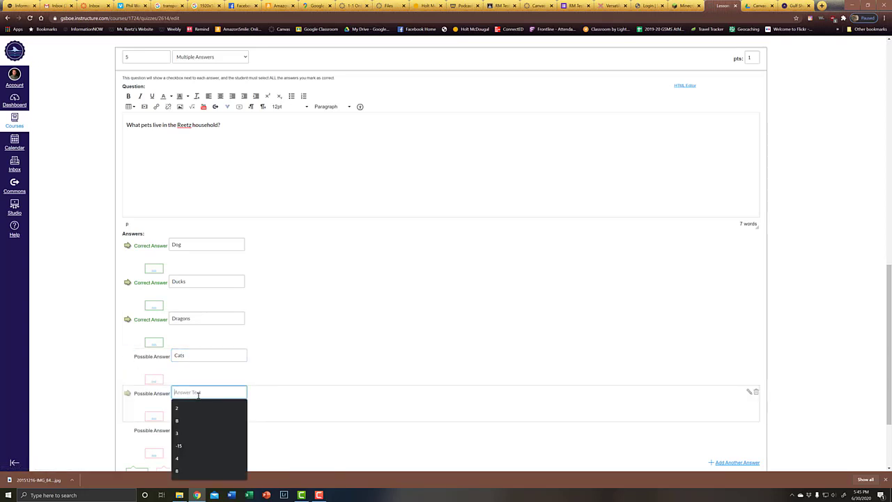
pyautogui.write('fishes')
pyautogui.press('BackSpace')
pyautogui.press('BackSpace')
pyautogui.press('BackSpace')
pyautogui.press('BackSpace')
pyautogui.press('BackSpace')
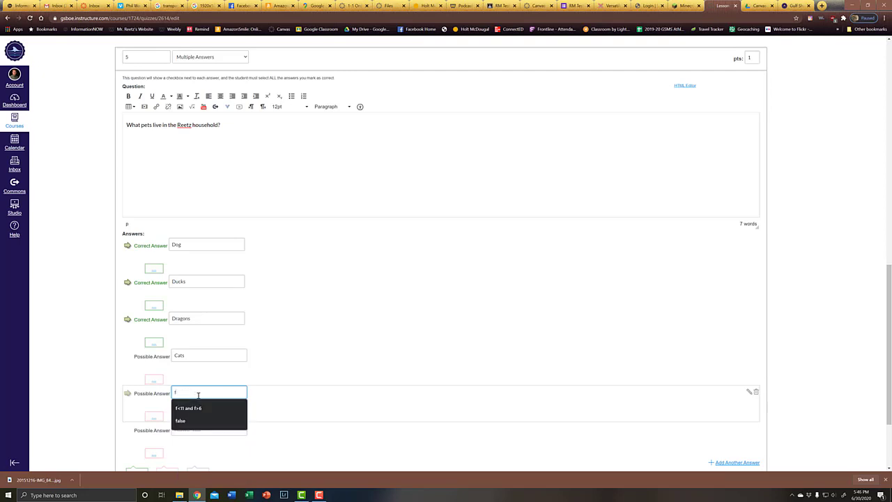
pyautogui.press('BackSpace')
pyautogui.write('Finches')
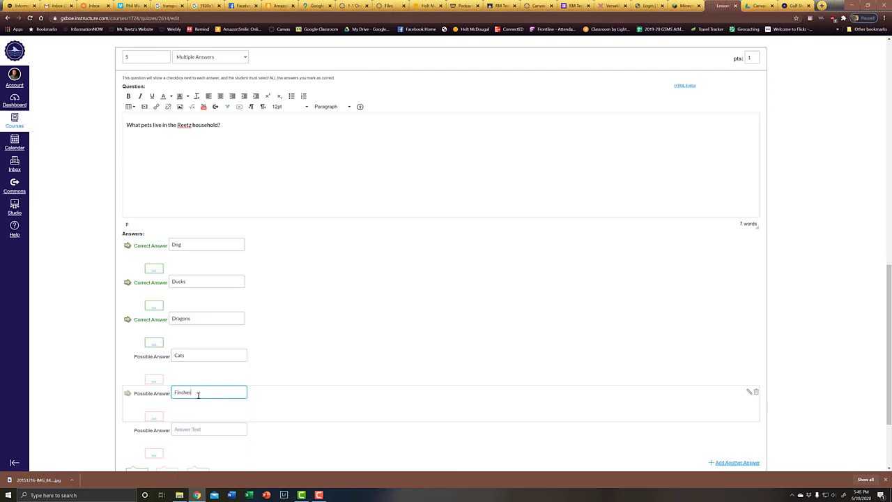
pyautogui.click(126, 356)
# Step: Add Horses and Goat as the two incorrect answers and save question 5
pyautogui.scroll(-2, 307, 367)
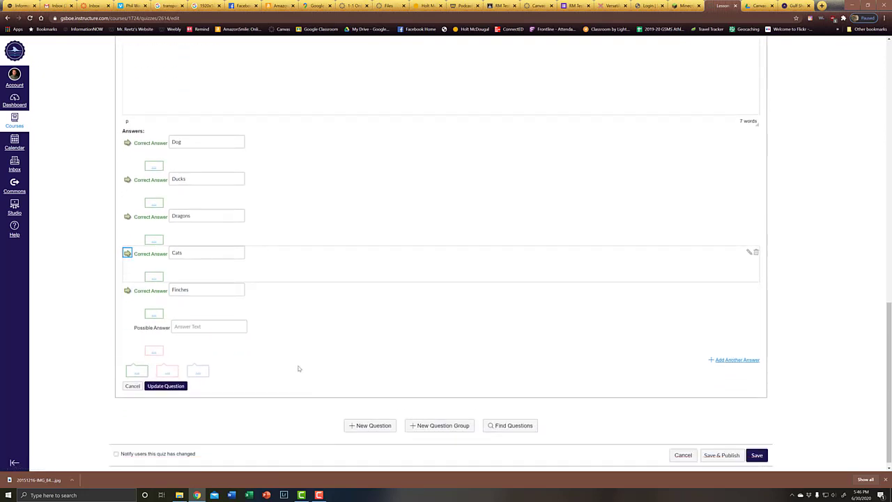
pyautogui.click(192, 323)
pyautogui.write('Horses')
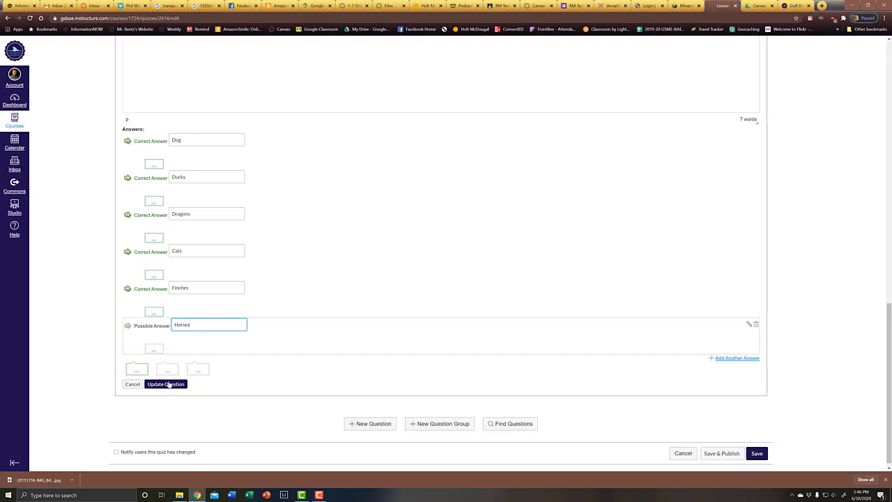
pyautogui.click(735, 358)
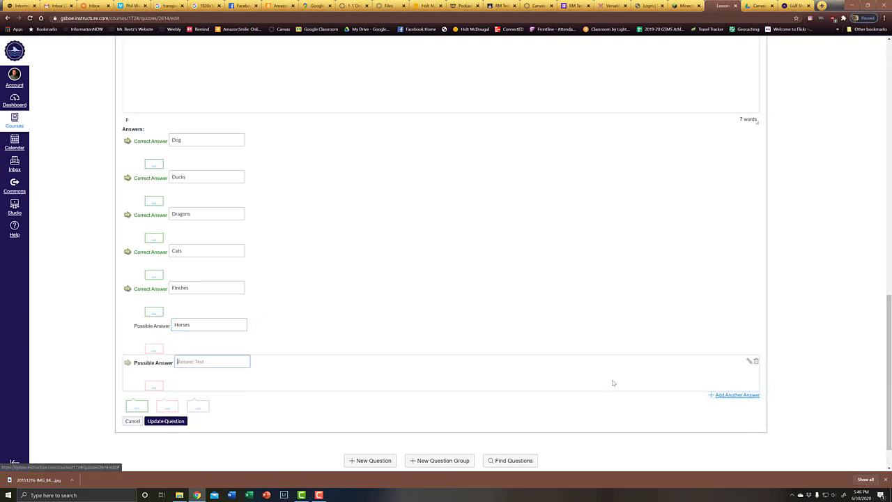
pyautogui.write('Gpd')
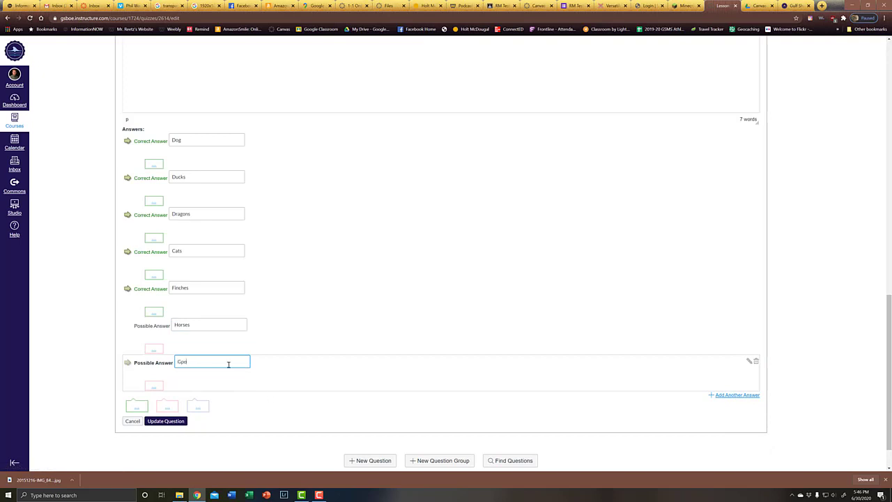
pyautogui.press('BackSpace')
pyautogui.write('oat')
pyautogui.click(175, 420)
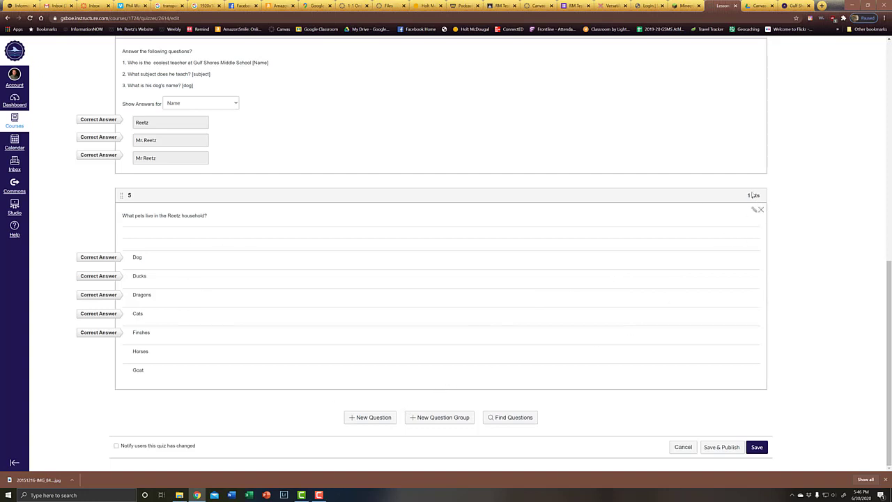
# Step: Start a new question, name it "6" and set its type to Matching
pyautogui.click(372, 417)
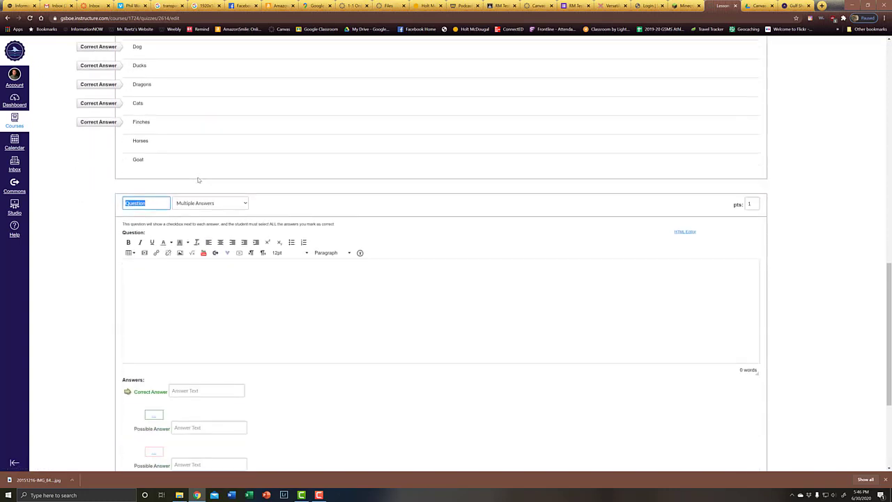
pyautogui.write('6')
pyautogui.click(232, 205)
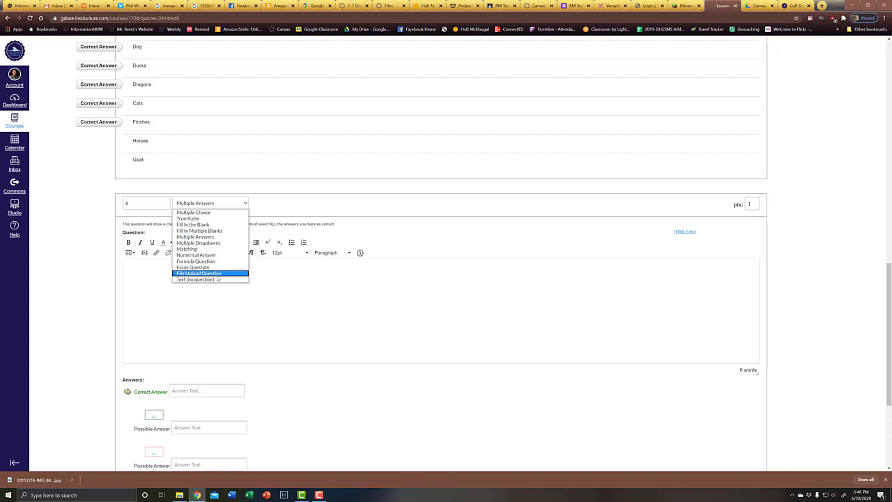
pyautogui.click(203, 249)
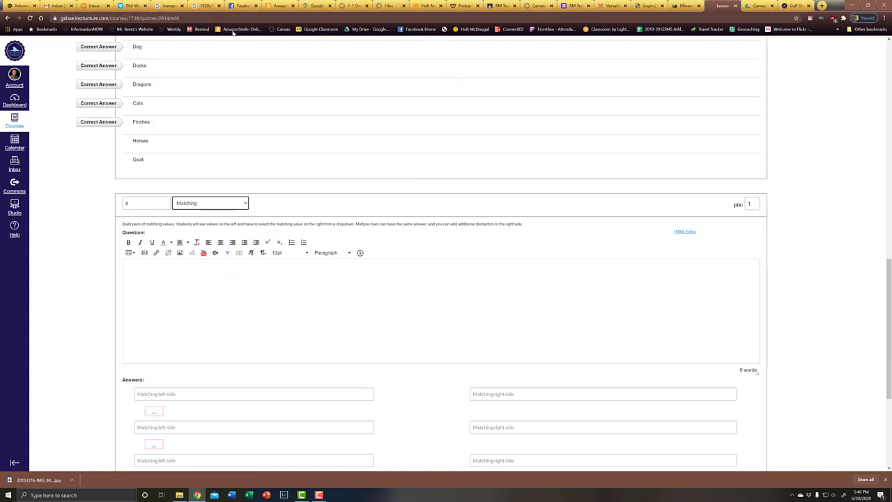
# Step: Open the Regular Math definitions page of the teacher's class website in another tab and copy the definition of Numerical Expression
pyautogui.middleClick(133, 29)
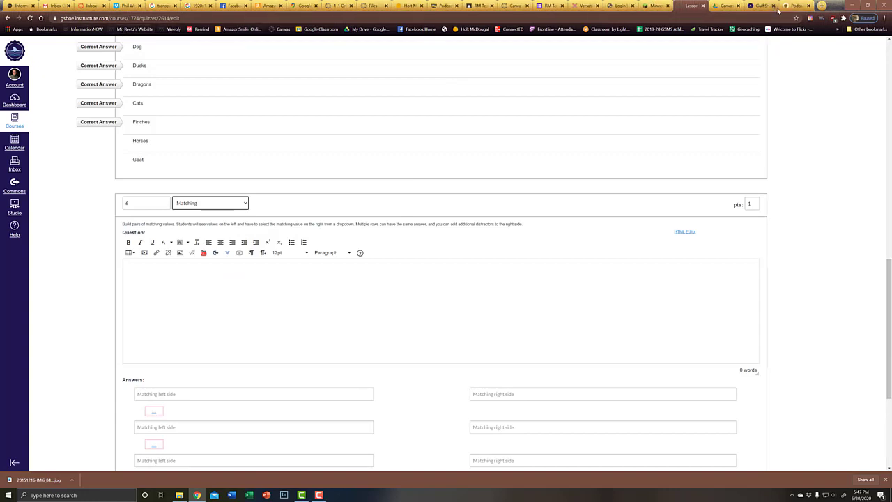
pyautogui.click(791, 6)
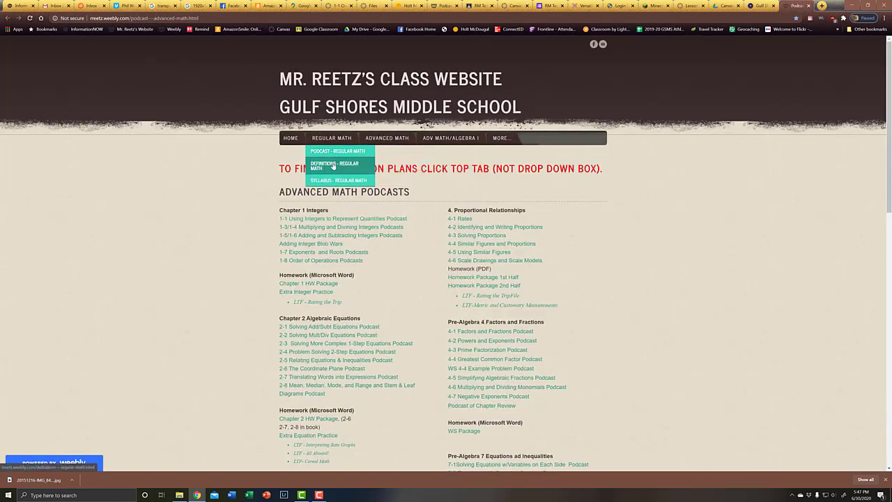
pyautogui.click(334, 165)
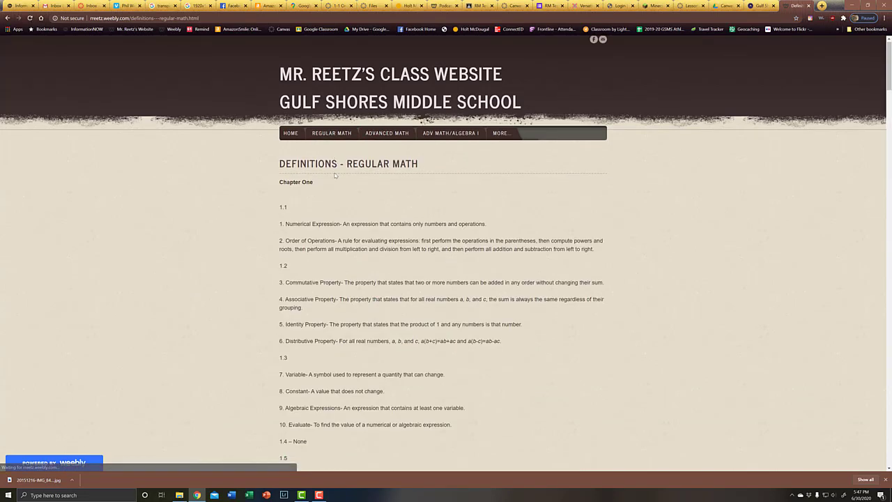
pyautogui.scroll(-1, 346, 159)
pyautogui.moveTo(343, 159); pyautogui.dragTo(487, 159)
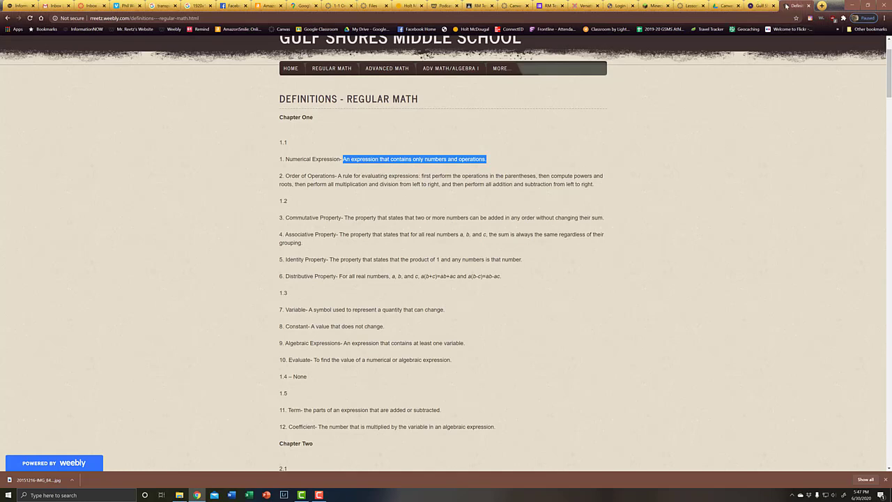
# Step: Place the quiz tab beside the definitions tab and enter "Choose the best term for each definition" as the text of question 6
pyautogui.moveTo(696, 8); pyautogui.dragTo(757, 7)
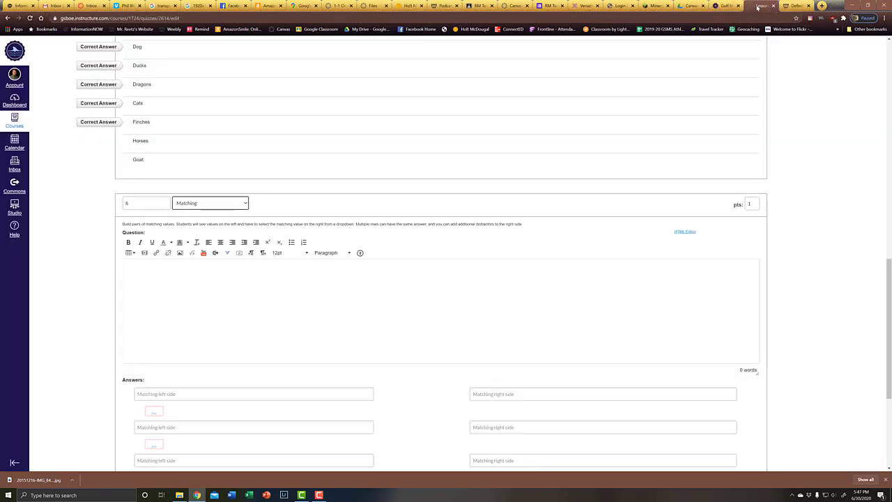
pyautogui.scroll(-1, 213, 309)
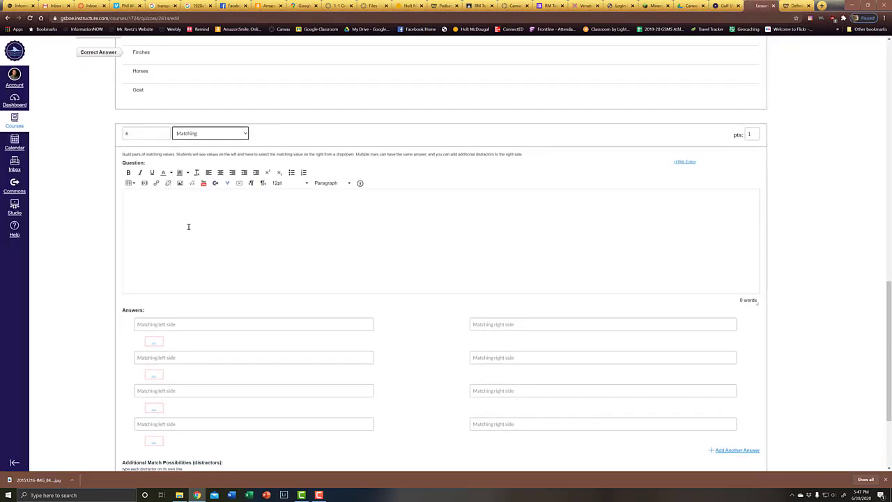
pyautogui.click(187, 226)
pyautogui.write('Cjho')
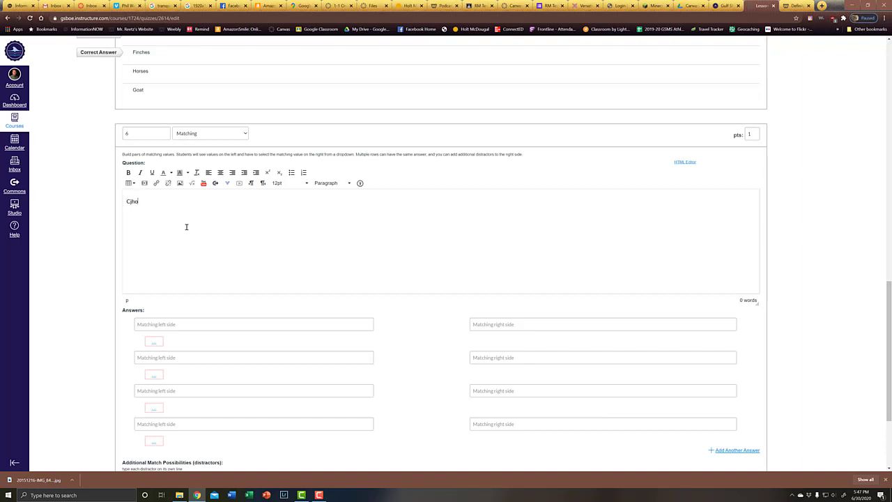
pyautogui.write('hoose the best term for each definition')
# Step: Fill the first matching pair with "An expression that contains only numbers and operations." and the term Numerical Expression copied from the definitions page
pyautogui.click(290, 324)
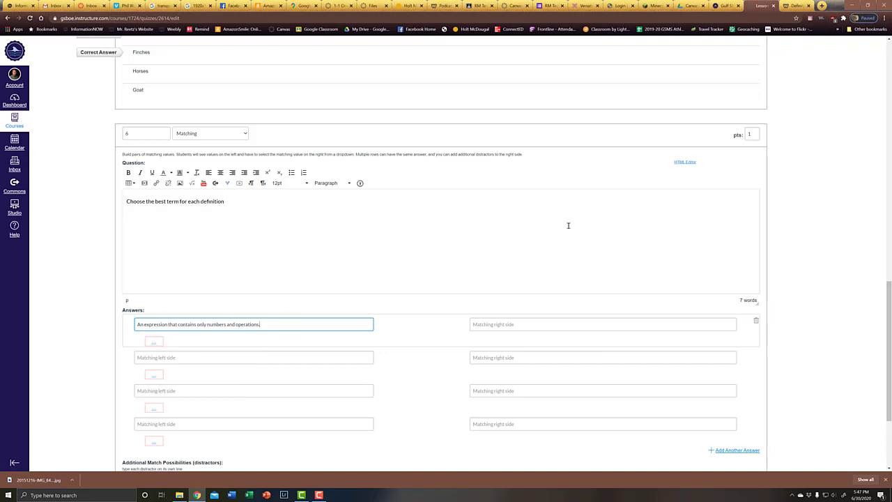
pyautogui.click(796, 6)
pyautogui.moveTo(286, 159); pyautogui.dragTo(340, 157)
pyautogui.hotkey('ctrl', 'c')
pyautogui.hotkey('alt', 'Tab')
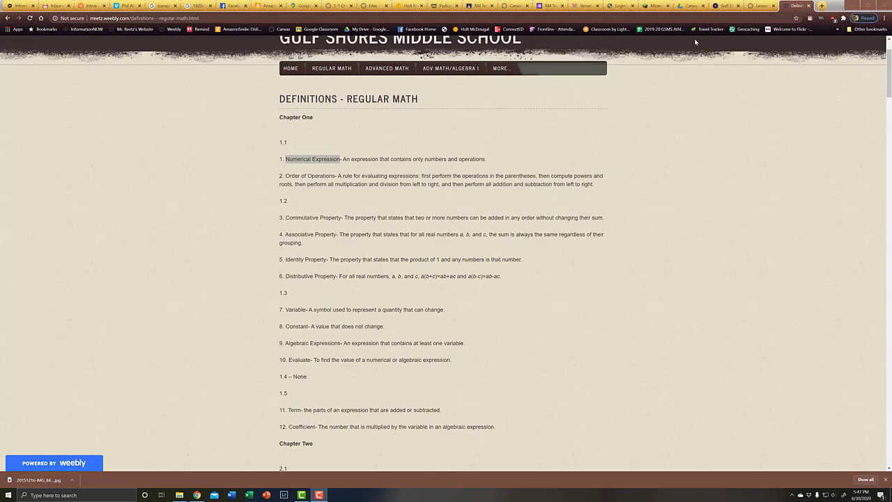
pyautogui.click(761, 6)
pyautogui.click(529, 326)
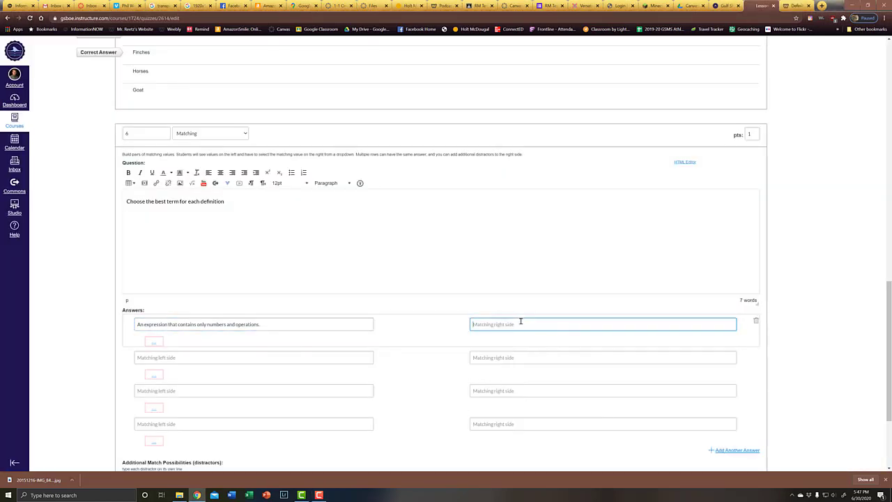
pyautogui.hotkey('ctrl', 'v')
# Step: Copy the full definition of Order of Operations from the definitions page into the left side of the second matching pair
pyautogui.click(791, 7)
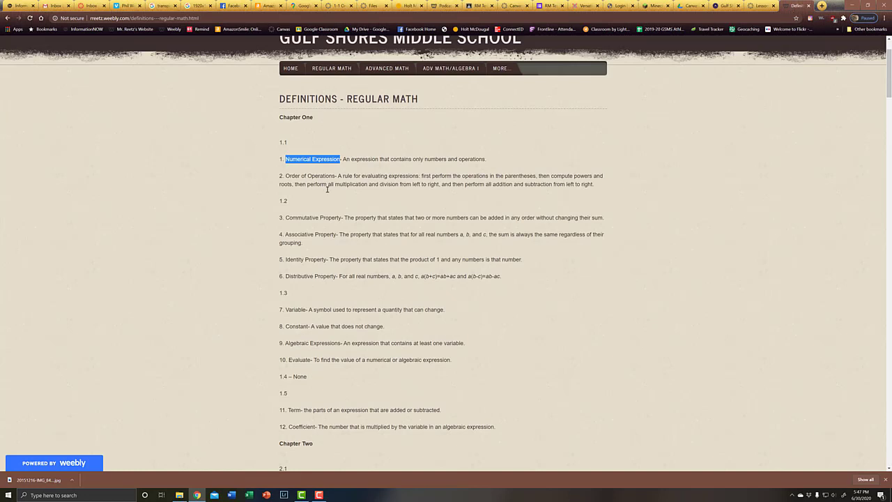
pyautogui.moveTo(338, 176); pyautogui.dragTo(593, 184)
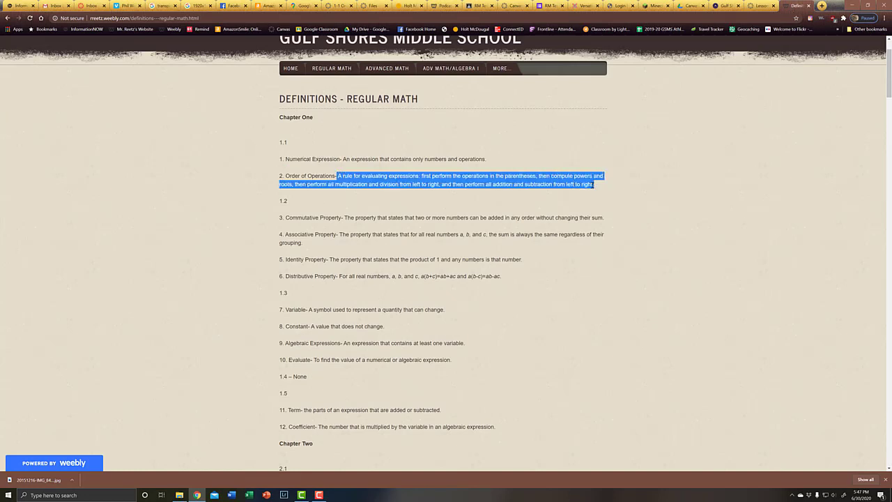
pyautogui.hotkey('ctrl', 'c')
pyautogui.click(758, 5)
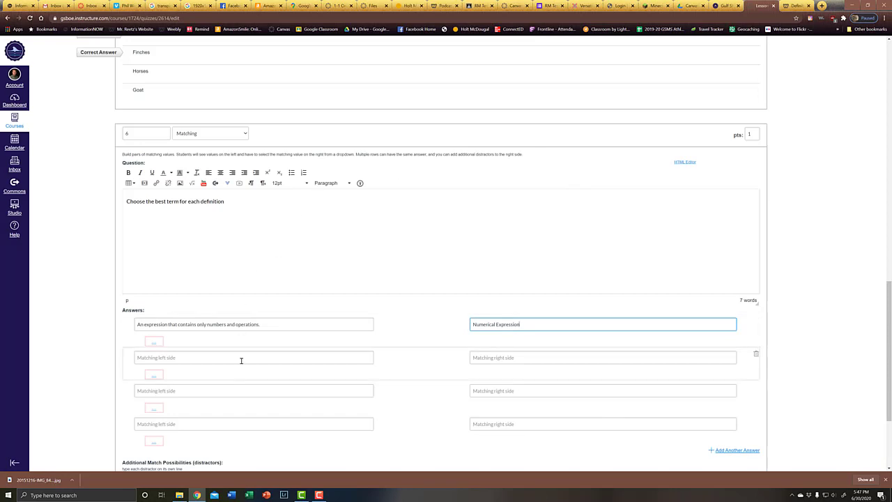
pyautogui.click(241, 357)
pyautogui.hotkey('ctrl', 'v')
# Step: Copy the term "Order of Operation" from the definitions page into the right side of the second matching pair
pyautogui.hotkey('ctrl', 'shift', 'Tab')
pyautogui.hotkey('ctrl', 'Tab')
pyautogui.hotkey('ctrl', 'Tab')
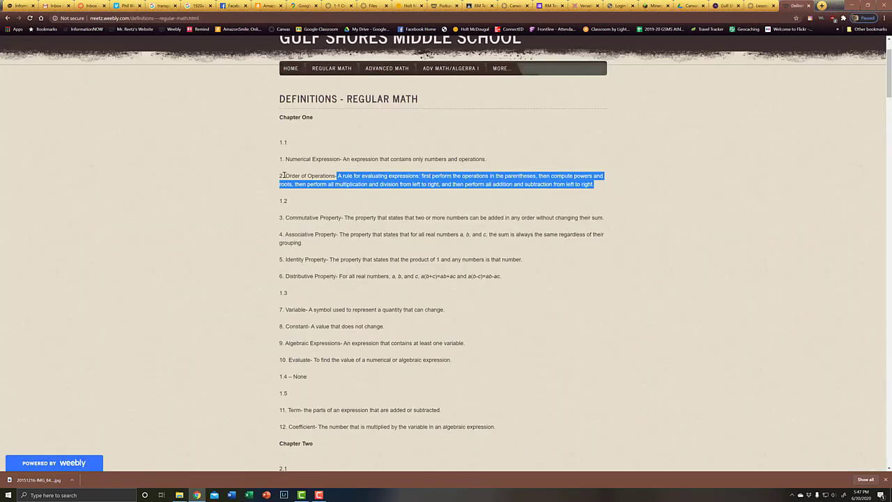
pyautogui.moveTo(284, 176); pyautogui.dragTo(334, 176)
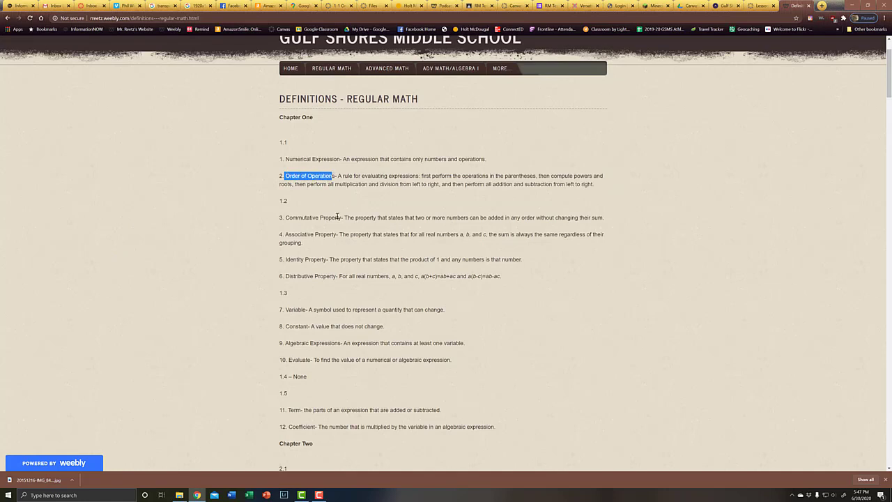
pyautogui.hotkey('ctrl', 'shift', 'Tab')
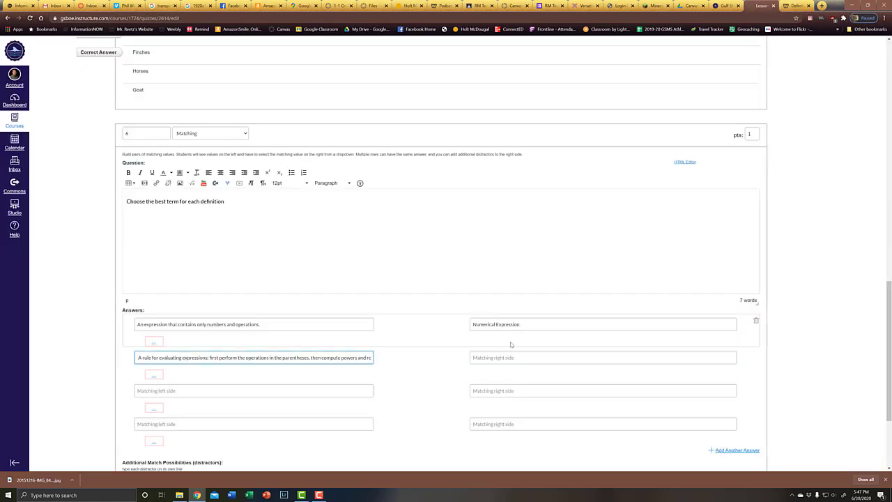
pyautogui.click(533, 357)
pyautogui.hotkey('ctrl', 'v')
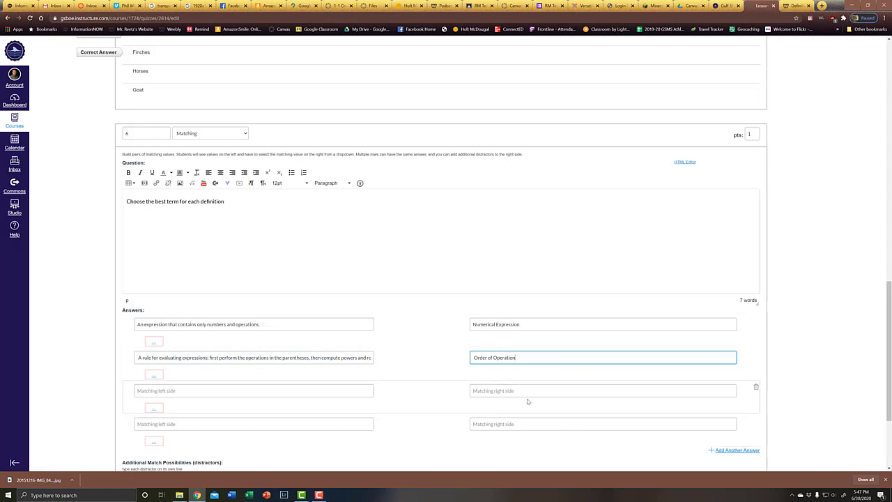
# Step: Copy the full definition of Commutative Property from the definitions page into the left side of the third matching pair
pyautogui.scroll(-2, 527, 399)
pyautogui.scroll(1, 704, 177)
pyautogui.hotkey('ctrl', 'Tab')
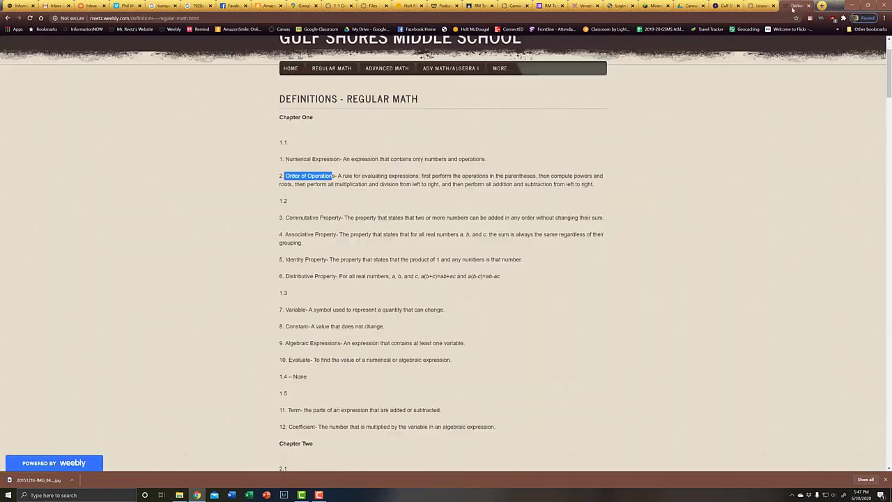
pyautogui.moveTo(345, 218); pyautogui.dragTo(605, 218)
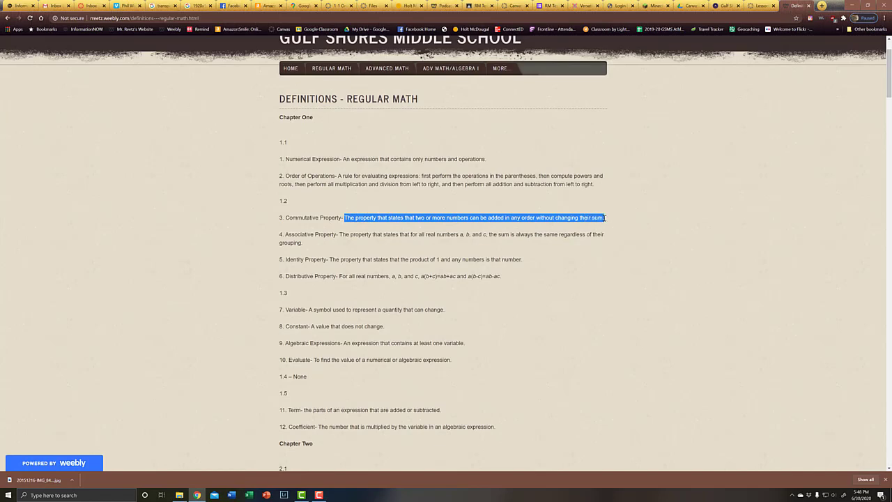
pyautogui.hotkey('ctrl', 'c')
pyautogui.hotkey('ctrl', 'shift', 'Tab')
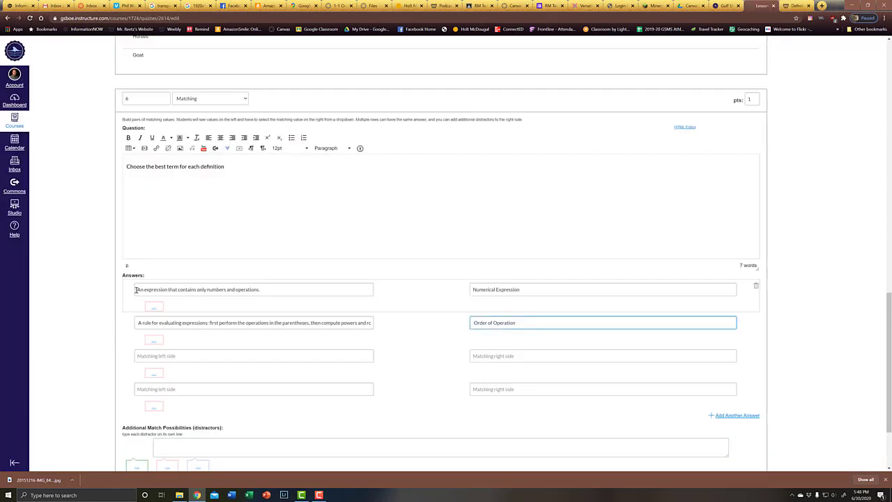
pyautogui.click(351, 360)
pyautogui.hotkey('ctrl', 'v')
# Step: Copy the term "Commutative Property" from the definitions page into the right side of the third matching pair
pyautogui.hotkey('ctrl', 'Tab')
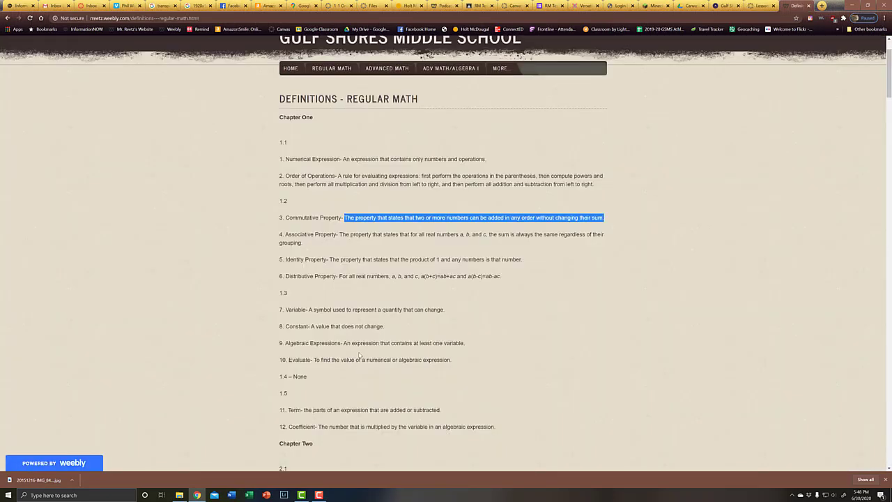
pyautogui.moveTo(341, 217); pyautogui.dragTo(285, 218)
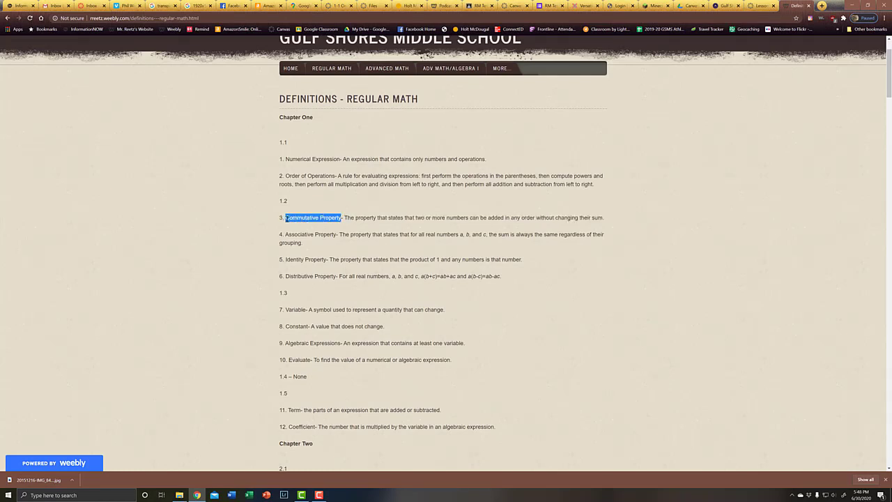
pyautogui.hotkey('ctrl', 'c')
pyautogui.hotkey('ctrl', 'shift', 'Tab')
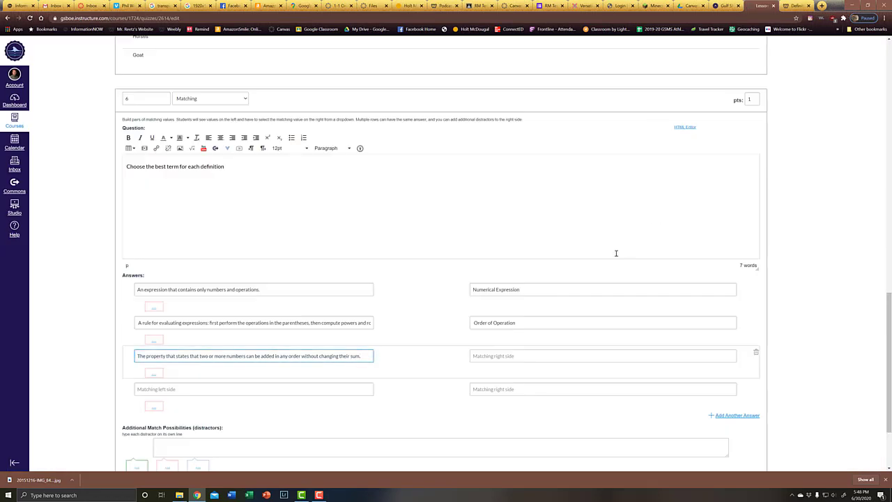
pyautogui.click(589, 354)
pyautogui.hotkey('ctrl', 'v')
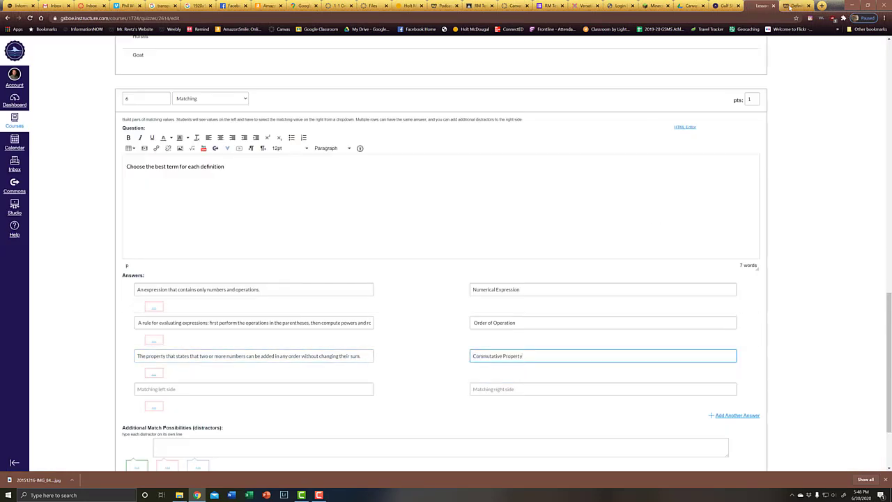
# Step: Copy the full definition of Associative Property from the definitions page into the left side of the fourth matching pair
pyautogui.hotkey('ctrl', 'Tab')
pyautogui.moveTo(339, 234); pyautogui.dragTo(343, 244)
pyautogui.hotkey('ctrl', 'c')
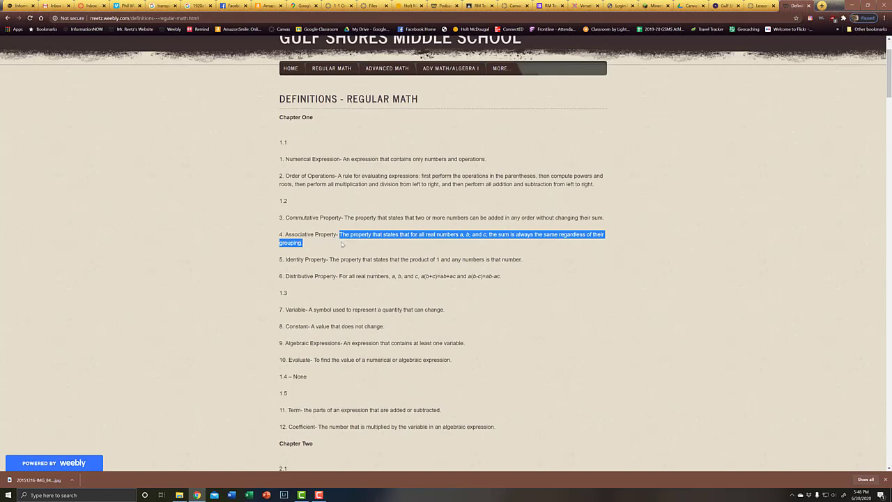
pyautogui.hotkey('ctrl', 'shift', 'Tab')
pyautogui.click(243, 388)
pyautogui.hotkey('ctrl', 'v')
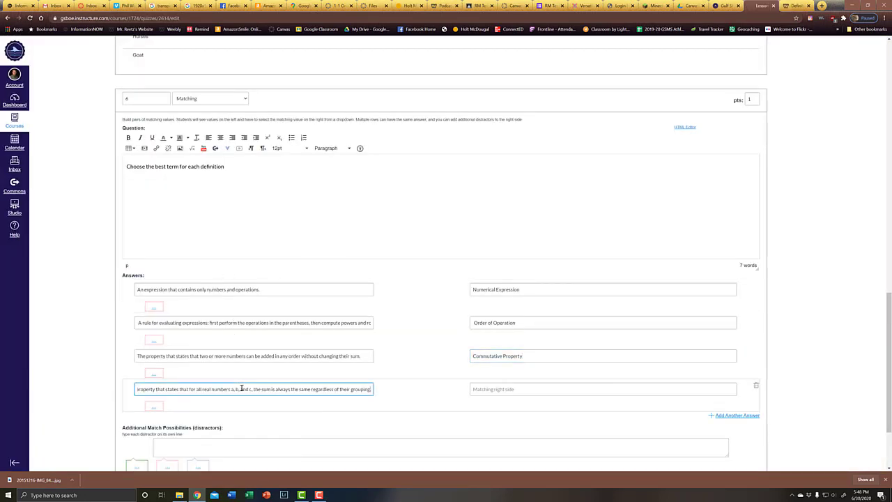
# Step: Copy the term "Associative Property" from the definitions page into the right side of the fourth matching pair
pyautogui.hotkey('ctrl', 'Tab')
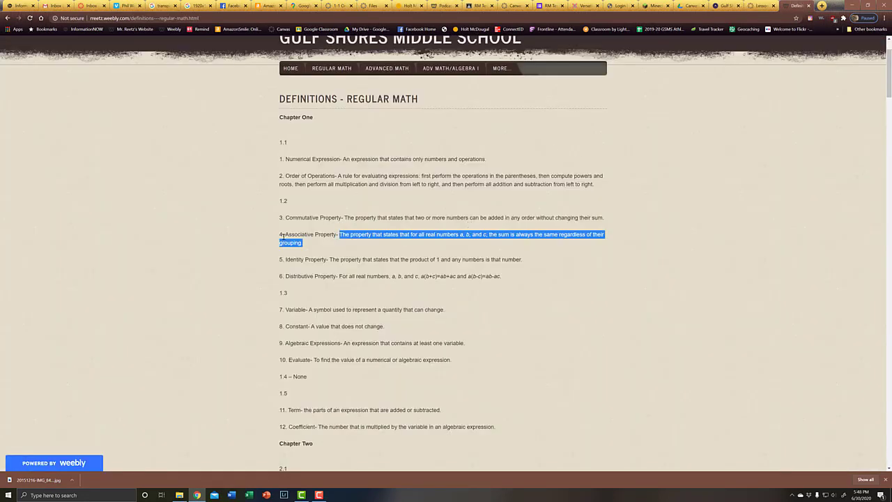
pyautogui.moveTo(285, 235); pyautogui.dragTo(337, 234)
pyautogui.hotkey('ctrl', 'c')
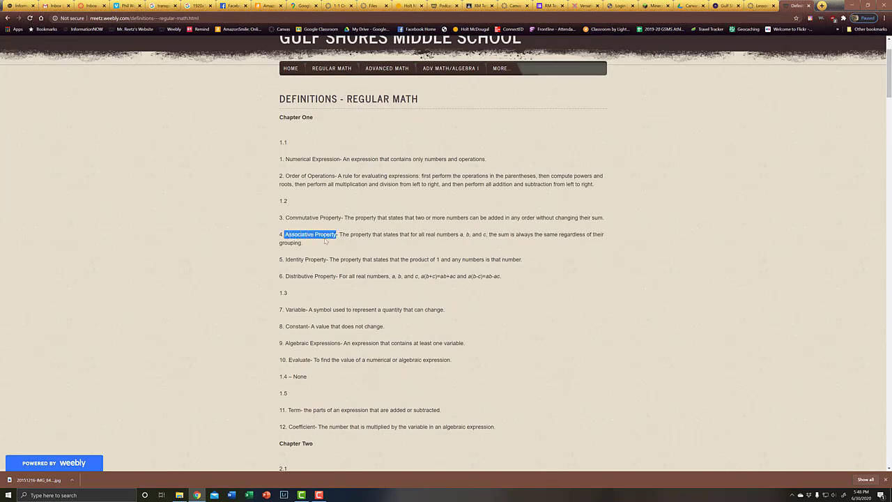
pyautogui.hotkey('ctrl', 'shift', 'Tab')
pyautogui.click(541, 390)
pyautogui.hotkey('ctrl', 'v')
# Step: Update matching question 6 with its four pairs, and save and publish the Lesson 5 quiz
pyautogui.scroll(-2, 687, 314)
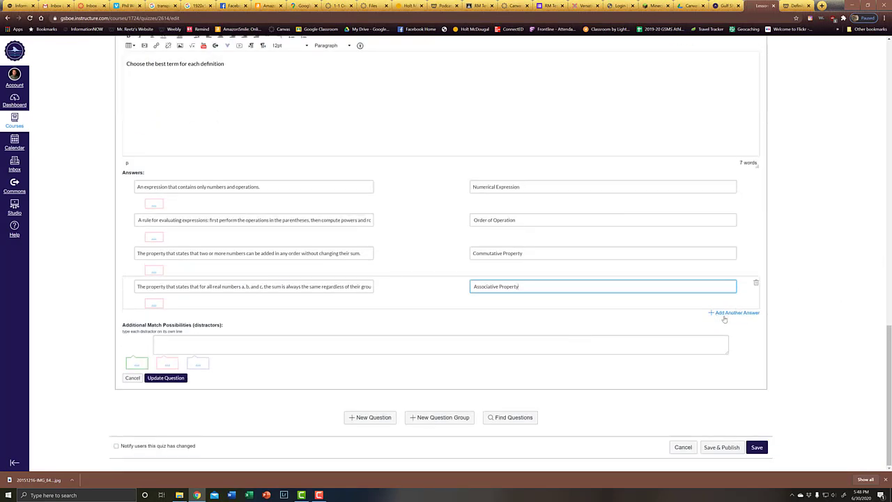
pyautogui.click(166, 377)
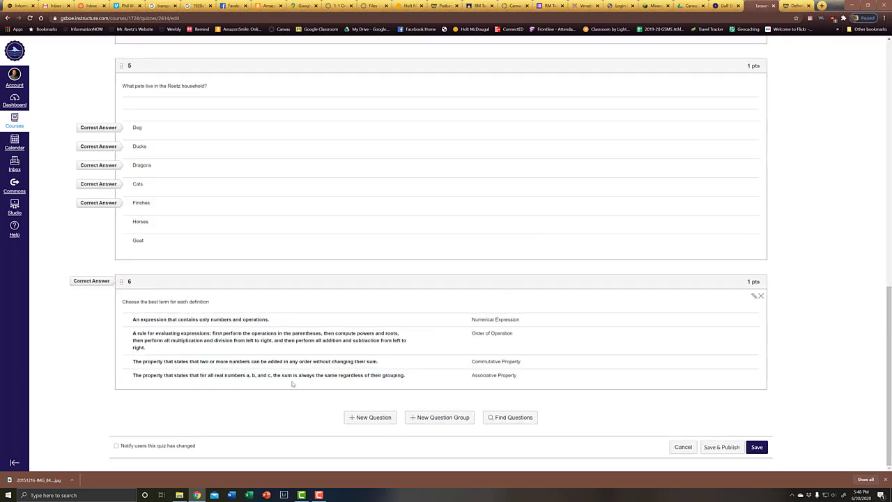
pyautogui.click(714, 448)
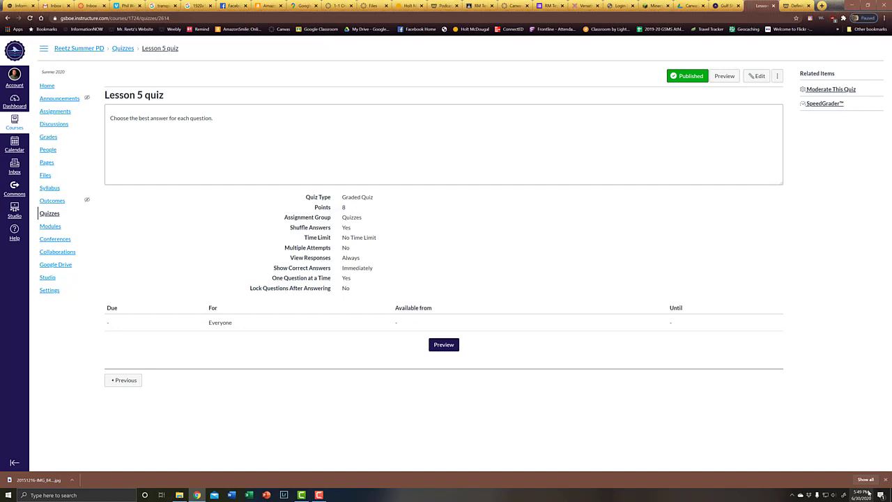
pyautogui.click(890, 495)
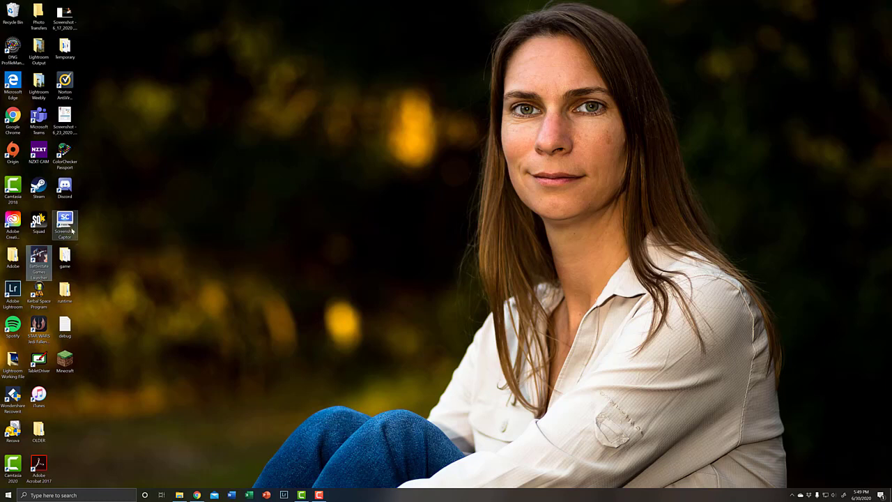
pyautogui.click(196, 495)
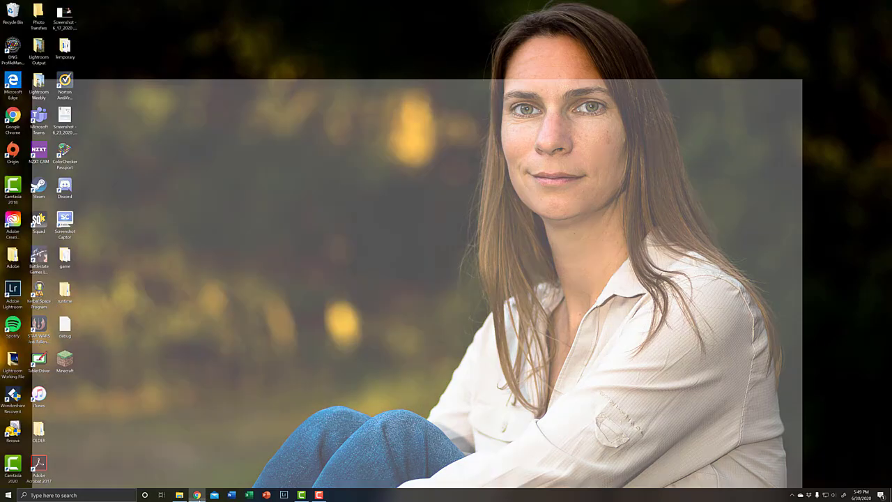